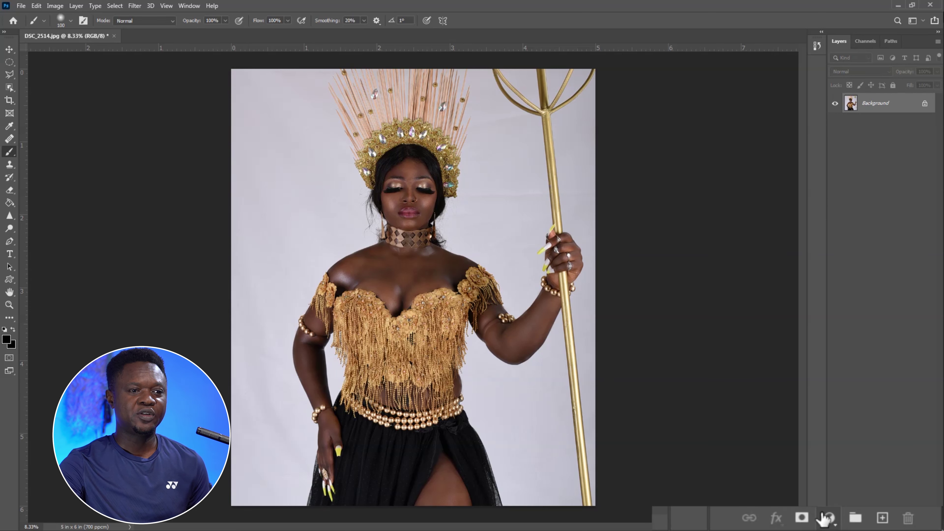
# Add a Curves adjustment layer and pull its white point inward to about a quarter of the input range
pyautogui.click(830, 518)
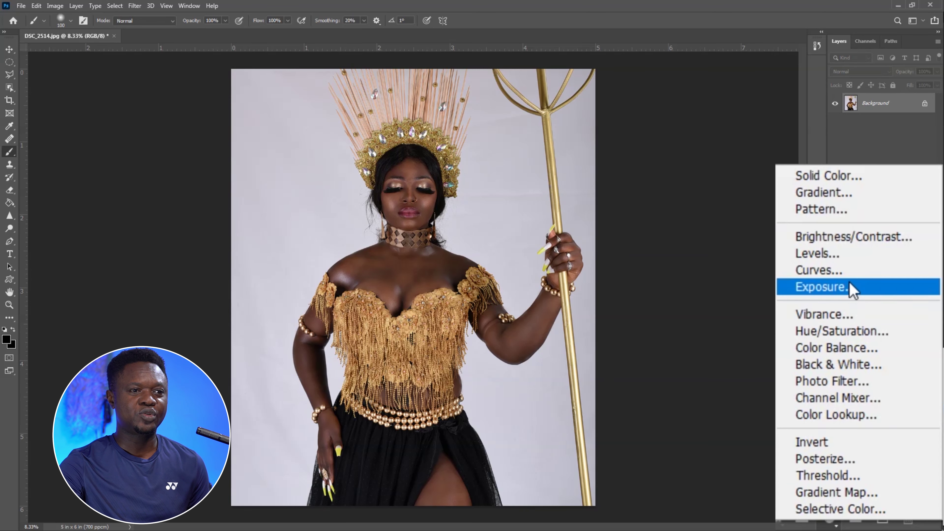
pyautogui.click(845, 270)
pyautogui.click(572, 420)
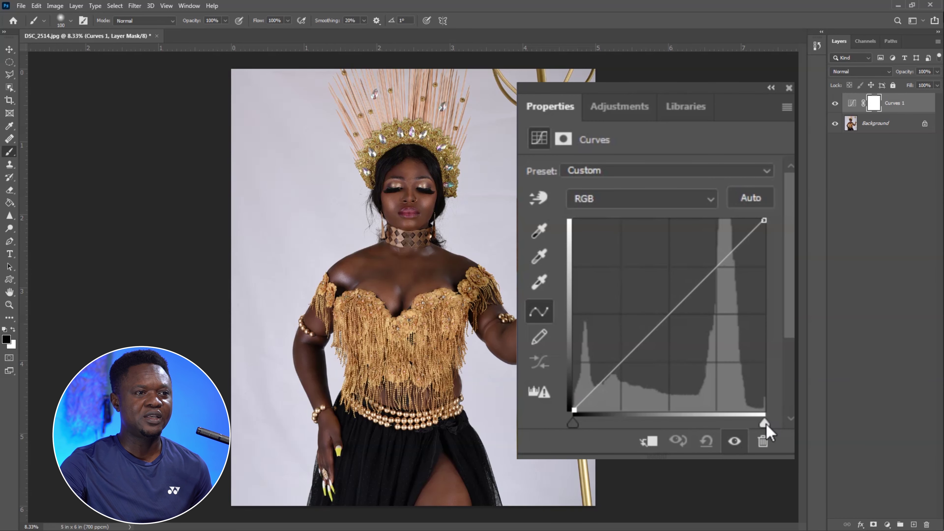
pyautogui.moveTo(765, 425); pyautogui.dragTo(628, 410)
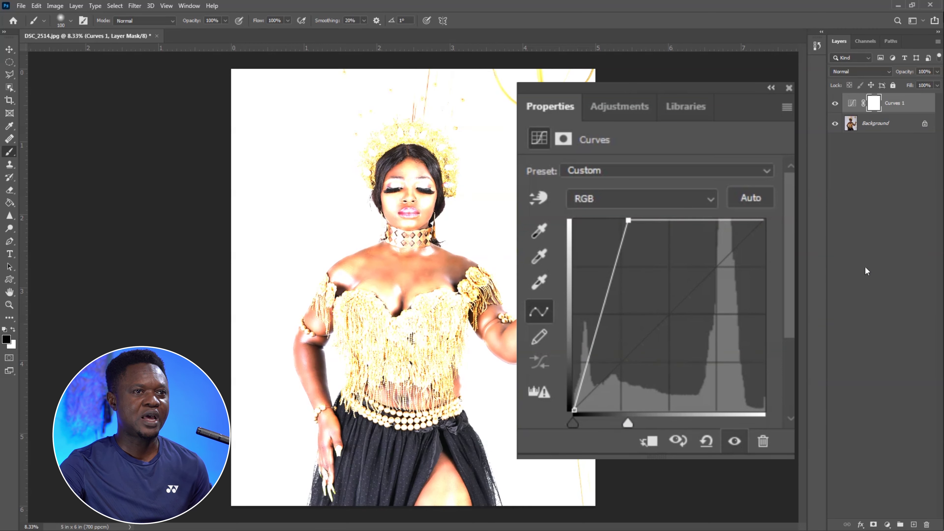
pyautogui.click(788, 88)
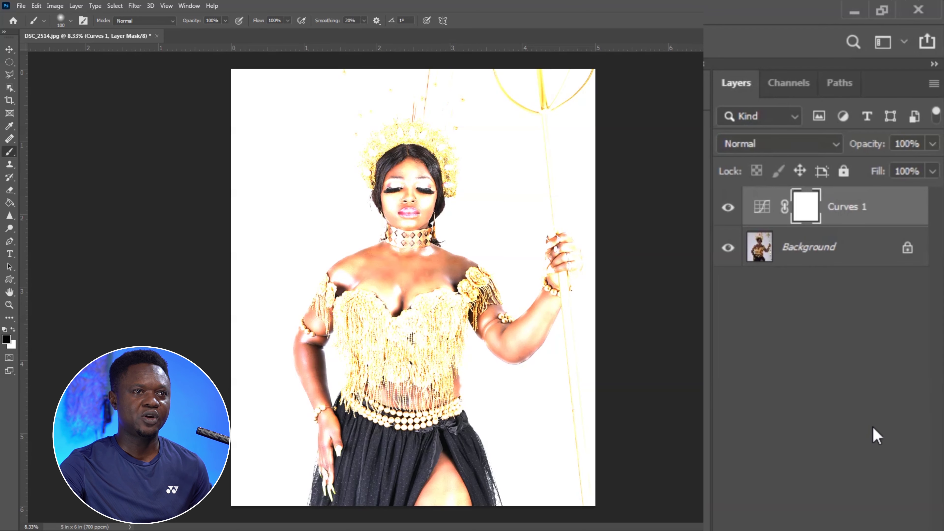
# Set the Curves layer's Blend If to Gray with the underlying layer's dark slider split at 97 / 145
pyautogui.click(852, 103)
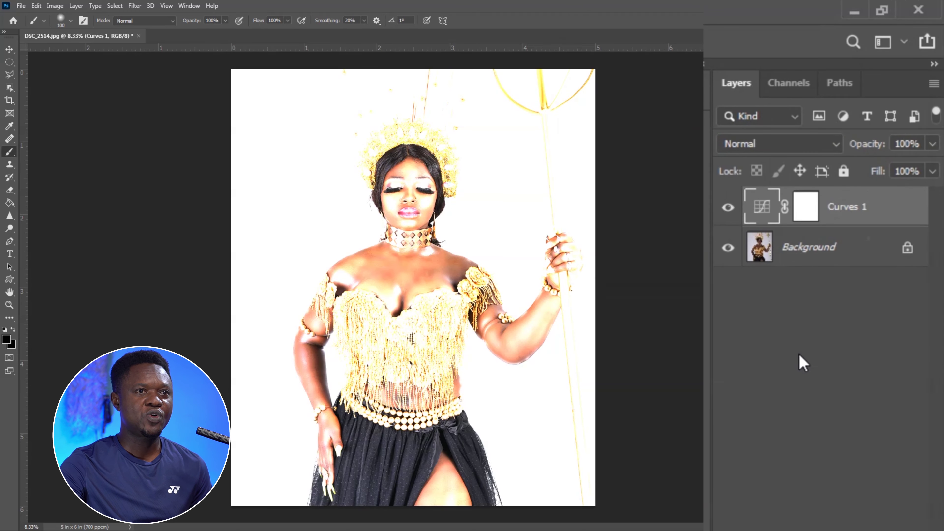
pyautogui.doubleClick(897, 213)
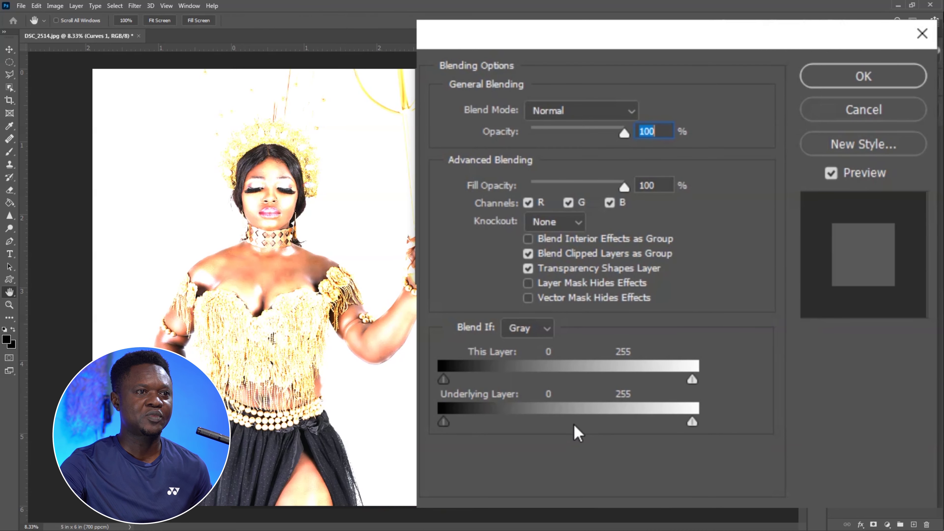
pyautogui.click(544, 327)
pyautogui.click(541, 345)
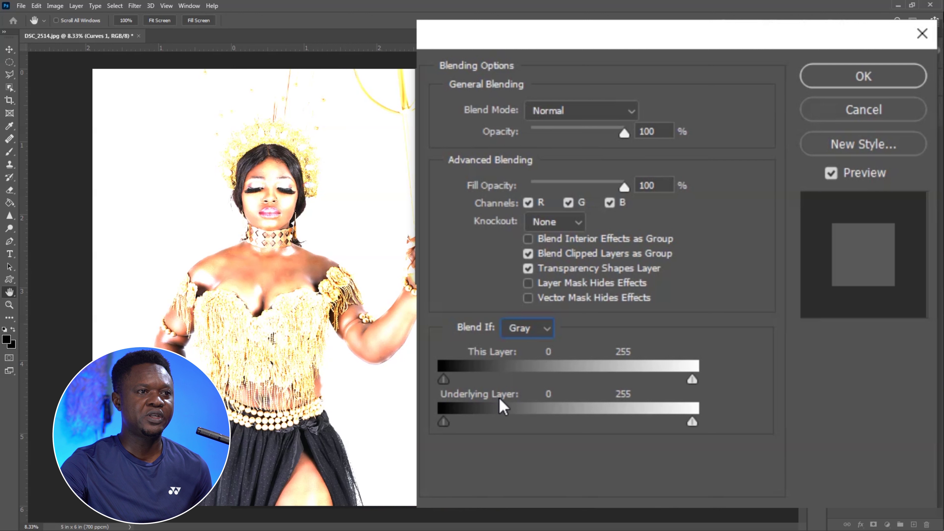
pyautogui.moveTo(451, 423); pyautogui.dragTo(544, 431)
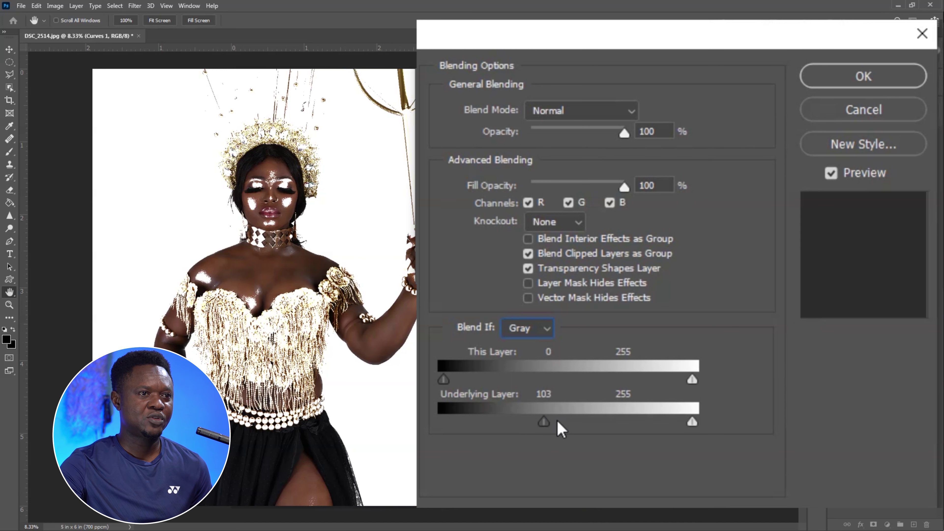
pyautogui.moveTo(545, 421)
pyautogui.mouseDown()
pyautogui.moveTo(537, 422)
pyautogui.moveTo(546, 423)
pyautogui.mouseUp()
pyautogui.press('alt')
pyautogui.press('alt')
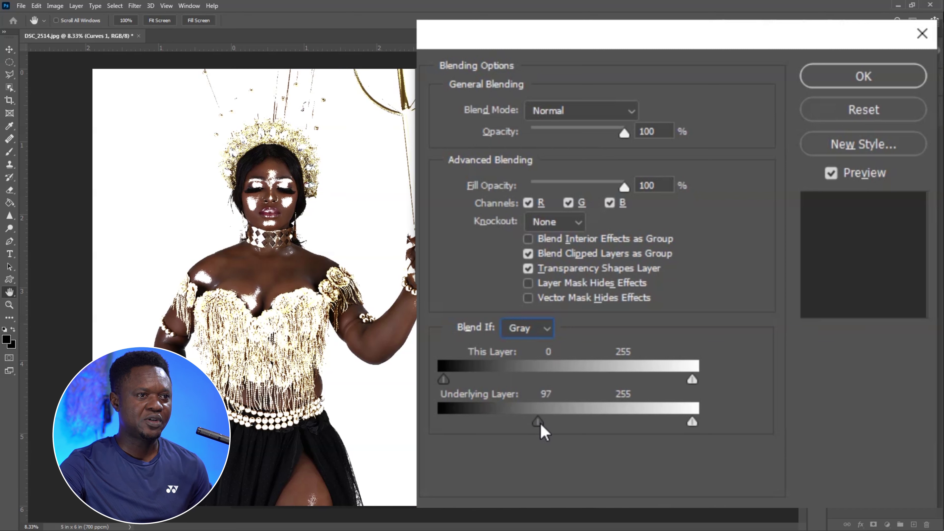
pyautogui.moveTo(544, 424); pyautogui.dragTo(586, 421)
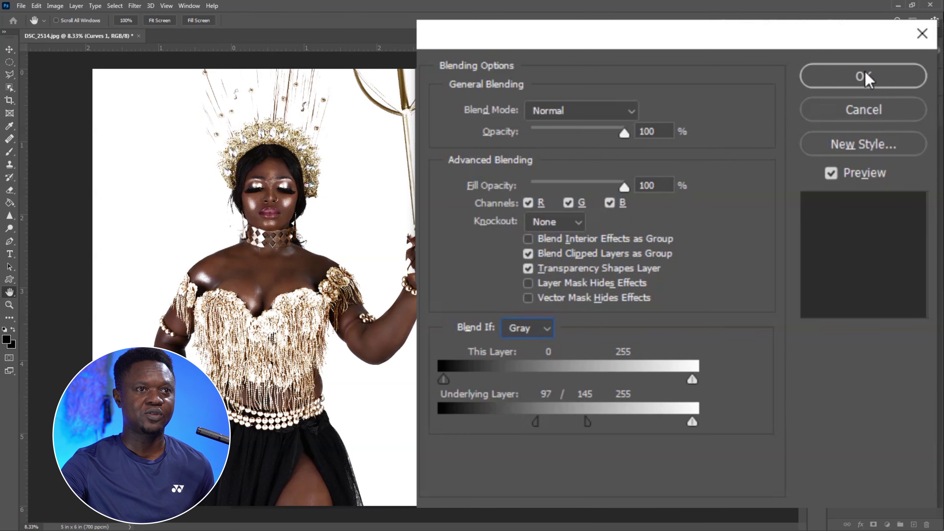
pyautogui.click(864, 76)
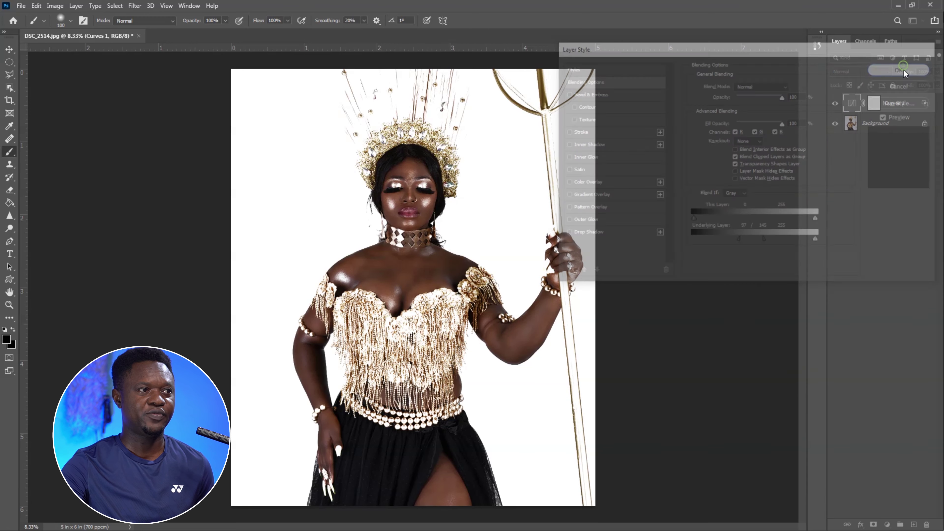
# Invert the Curves layer mask to black and make white the foreground colour
pyautogui.click(873, 103)
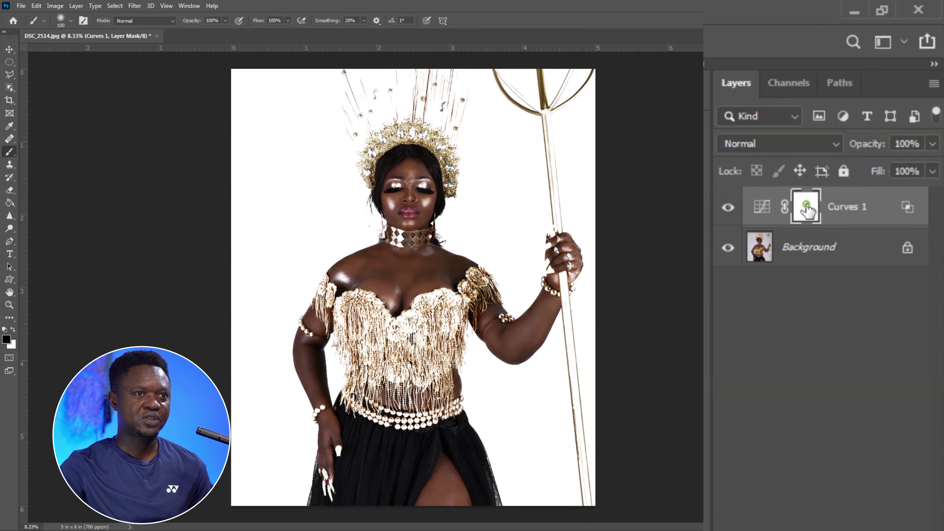
pyautogui.hotkey('ctrl', 'i')
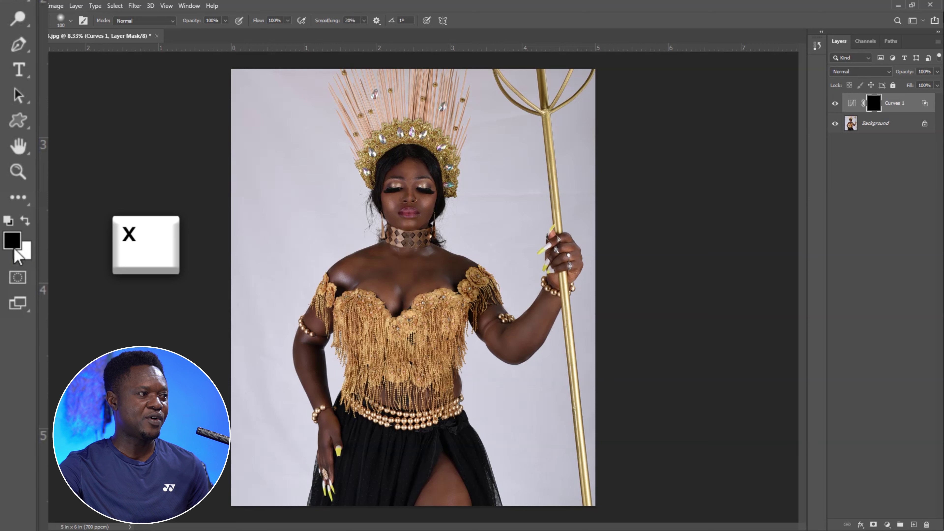
pyautogui.press('x')
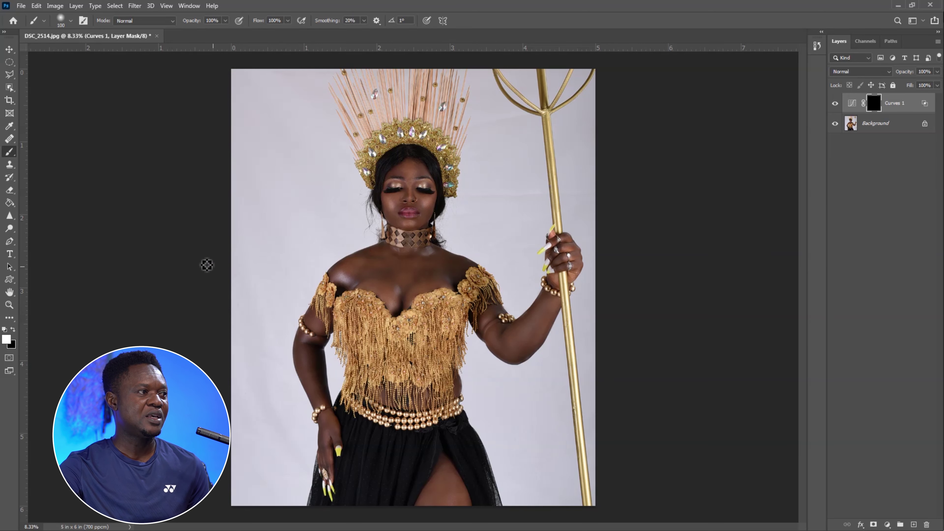
# Prepare a soft brush with 0% hardness and a size of 250 px for painting on the face
pyautogui.click(70, 20)
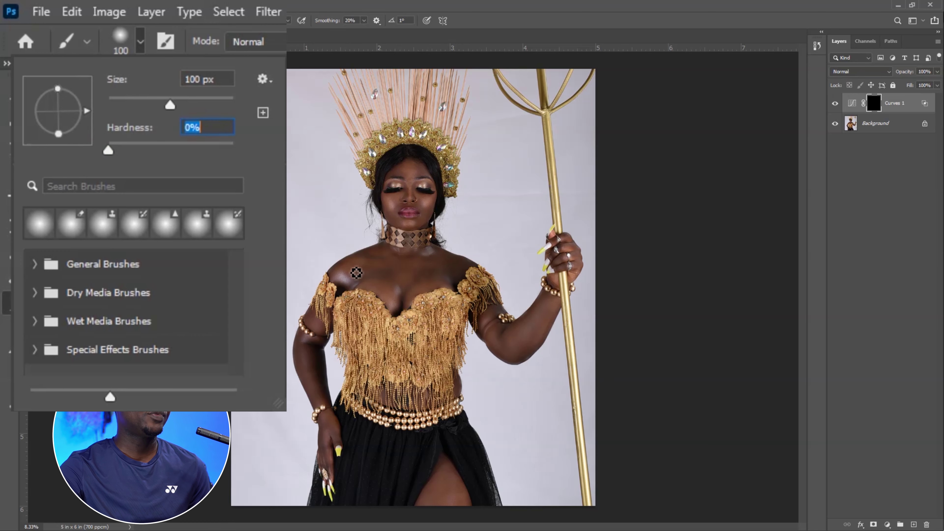
pyautogui.press('Return')
pyautogui.hotkey('ctrl', '+')
pyautogui.hotkey('ctrl', '+')
pyautogui.hotkey('ctrl', '+')
pyautogui.hotkey('ctrl', '+')
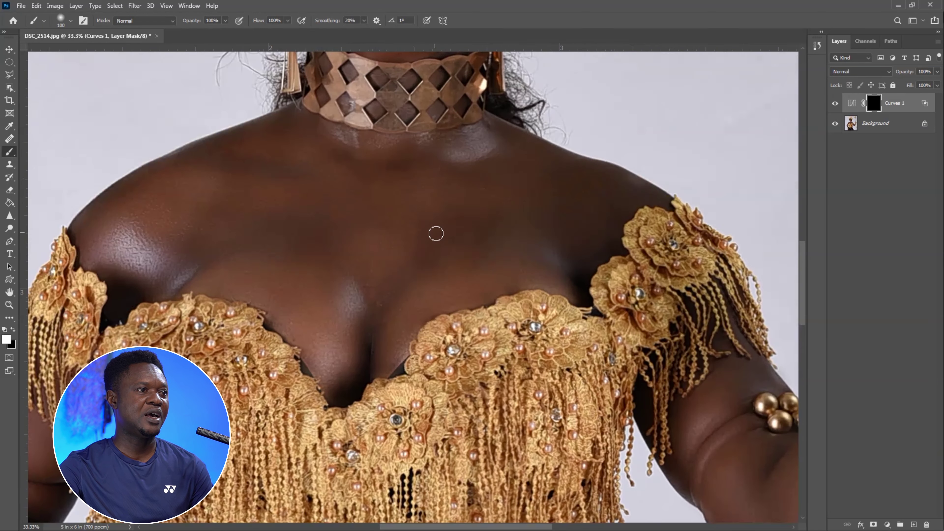
pyautogui.moveTo(427, 123); pyautogui.dragTo(446, 359)
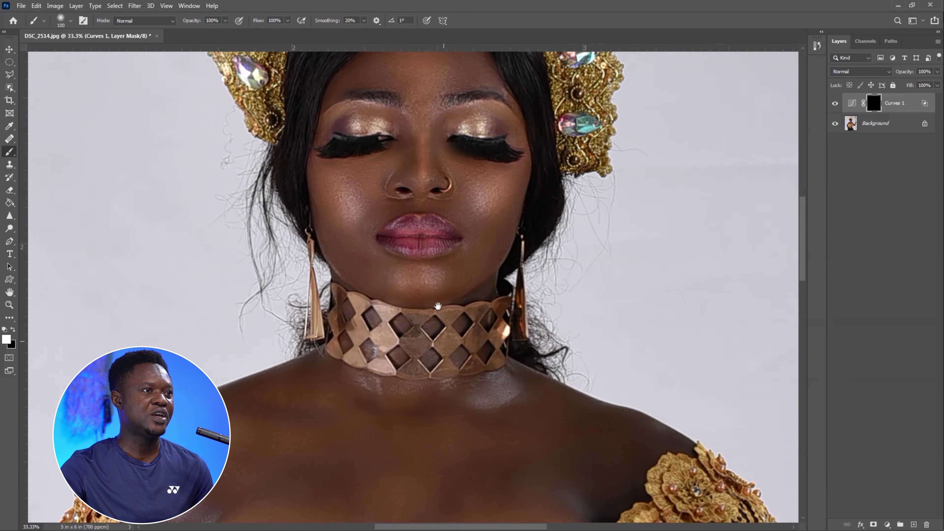
pyautogui.moveTo(434, 270); pyautogui.dragTo(430, 318)
pyautogui.press(']')
pyautogui.press(']')
pyautogui.press(']')
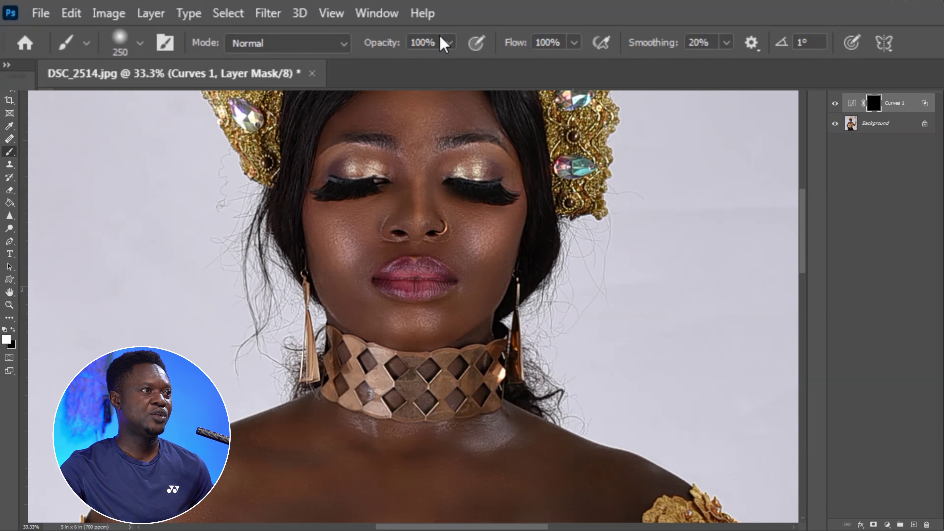
# Set the brush opacity to 50% and its flow to 50%
pyautogui.click(226, 21)
pyautogui.moveTo(449, 67); pyautogui.dragTo(404, 72)
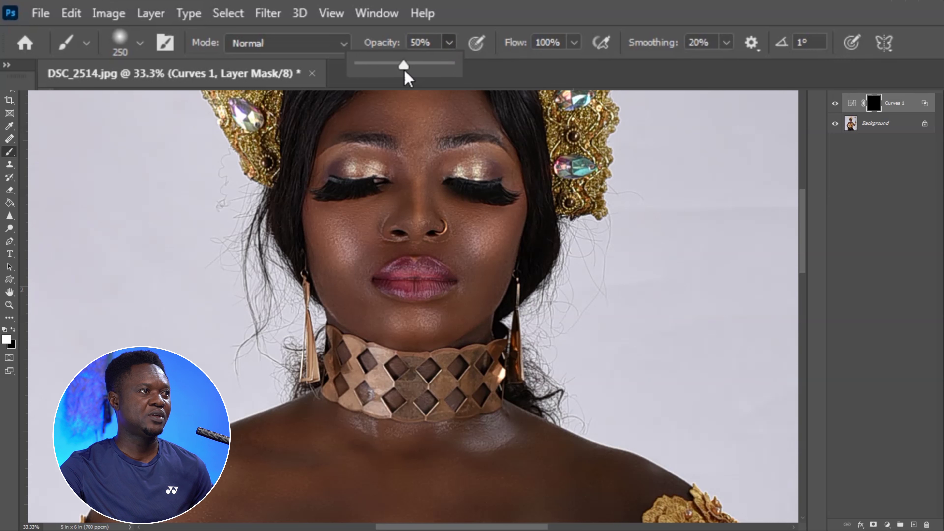
pyautogui.click(558, 42)
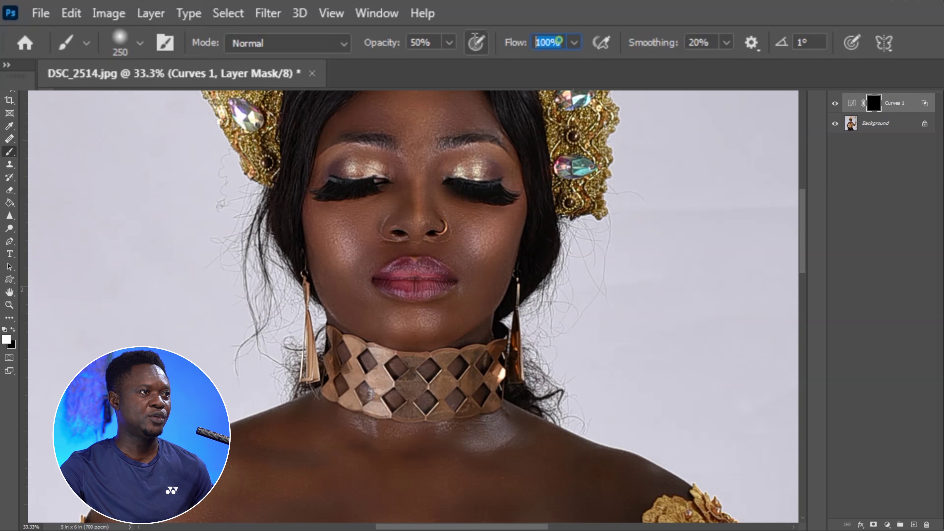
pyautogui.write('50')
pyautogui.press('Return')
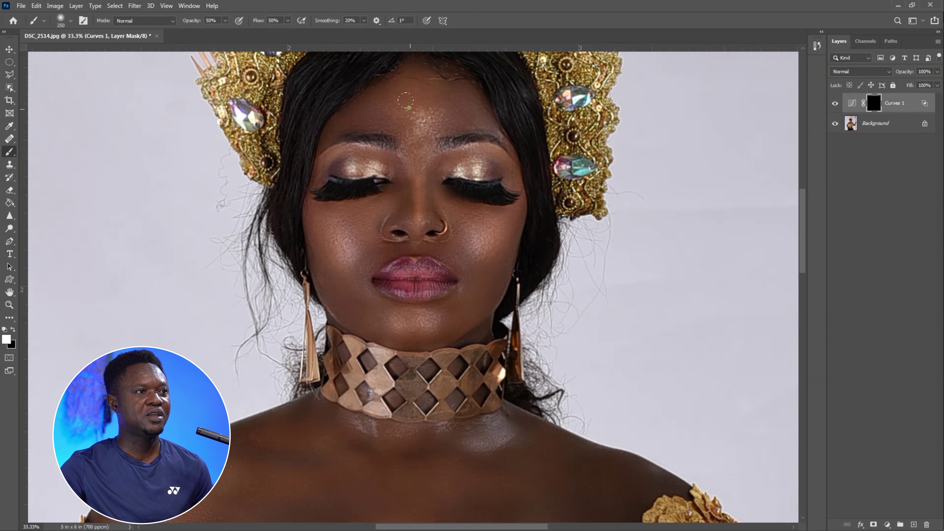
# Paint white on the Curves mask over both eyelids to bring out their highlights
pyautogui.moveTo(389, 150)
pyautogui.mouseDown()
pyautogui.moveTo(368, 166)
pyautogui.moveTo(335, 151)
pyautogui.mouseUp()
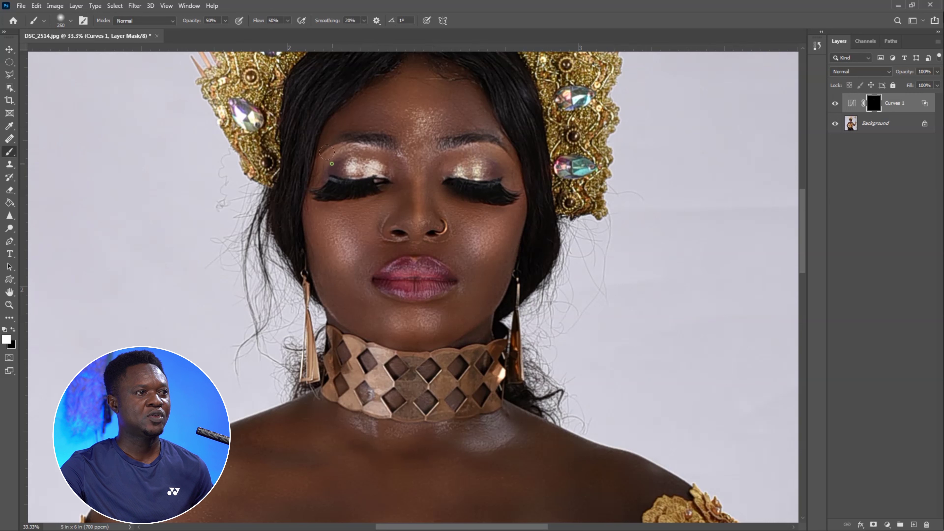
pyautogui.click(378, 161)
pyautogui.moveTo(435, 149)
pyautogui.mouseDown()
pyautogui.moveTo(456, 147)
pyautogui.moveTo(454, 156)
pyautogui.moveTo(466, 139)
pyautogui.moveTo(488, 161)
pyautogui.mouseUp()
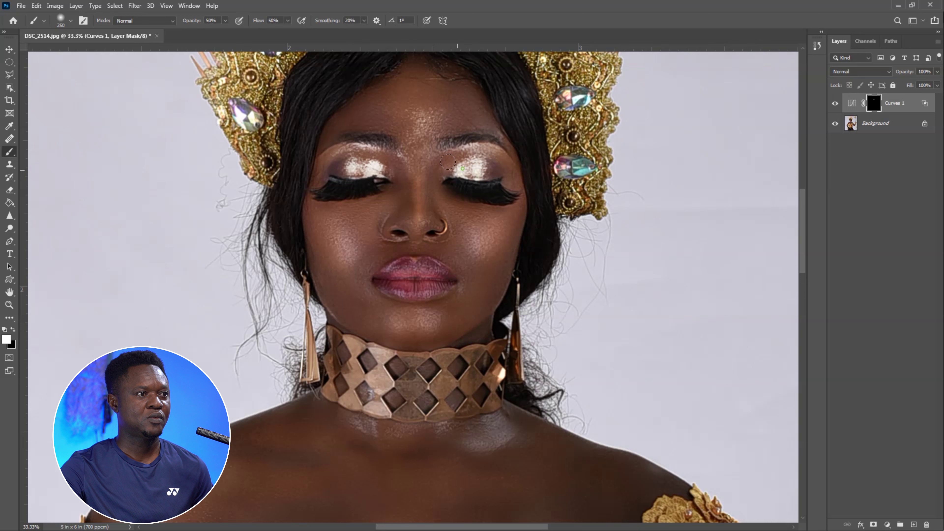
# Paint the highlight along the bridge of the nose on the Curves mask with a 100 px brush
pyautogui.press('[')
pyautogui.press('[')
pyautogui.press('[')
pyautogui.press(']')
pyautogui.press(']')
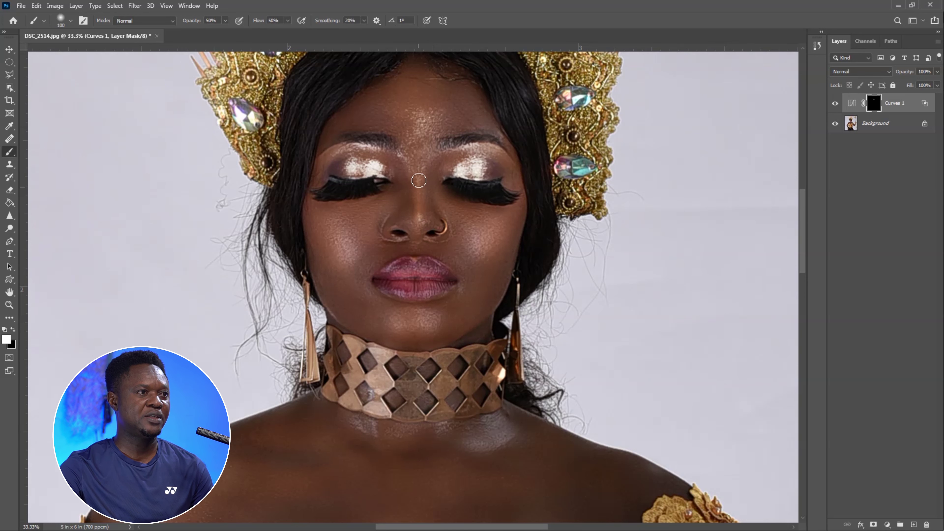
pyautogui.moveTo(419, 226)
pyautogui.mouseDown()
pyautogui.moveTo(415, 145)
pyautogui.moveTo(421, 191)
pyautogui.mouseUp()
# Paint the highlights on both cheeks on the Curves mask with a 300 px brush
pyautogui.press(']')
pyautogui.press(']')
pyautogui.press(']')
pyautogui.press(']')
pyautogui.moveTo(482, 229); pyautogui.dragTo(491, 243)
pyautogui.moveTo(329, 236)
pyautogui.mouseDown()
pyautogui.moveTo(342, 248)
pyautogui.moveTo(323, 245)
pyautogui.mouseUp()
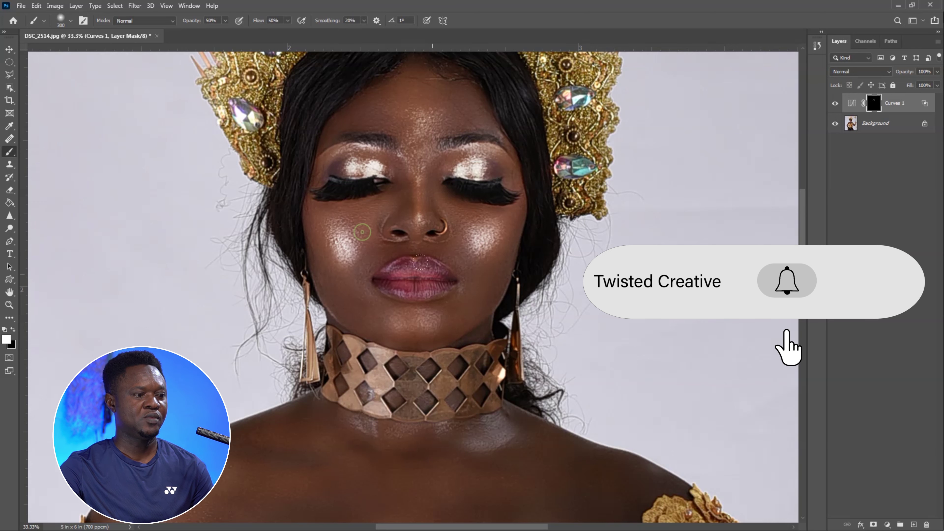
# Paint the highlights on the lips, chin and choker on the Curves mask with a 200 px brush
pyautogui.press('[')
pyautogui.press('[')
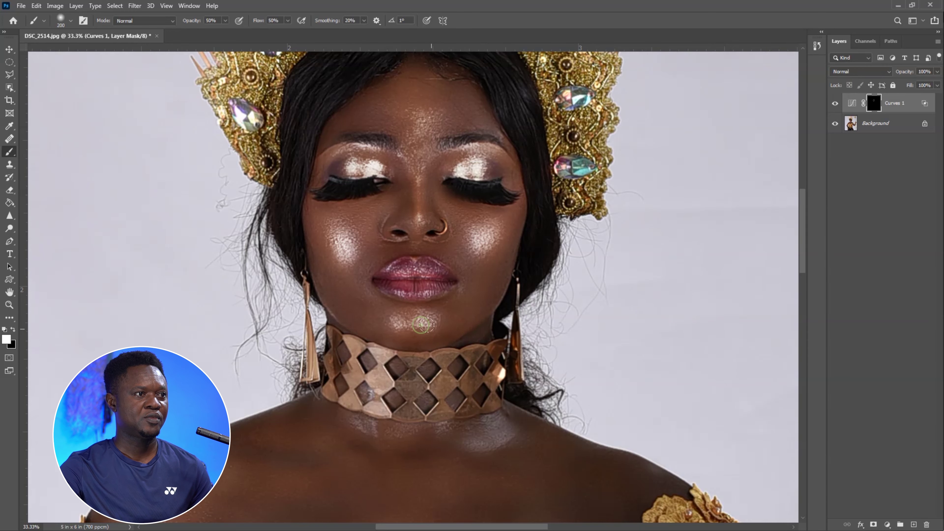
pyautogui.scroll(-3, 420, 334)
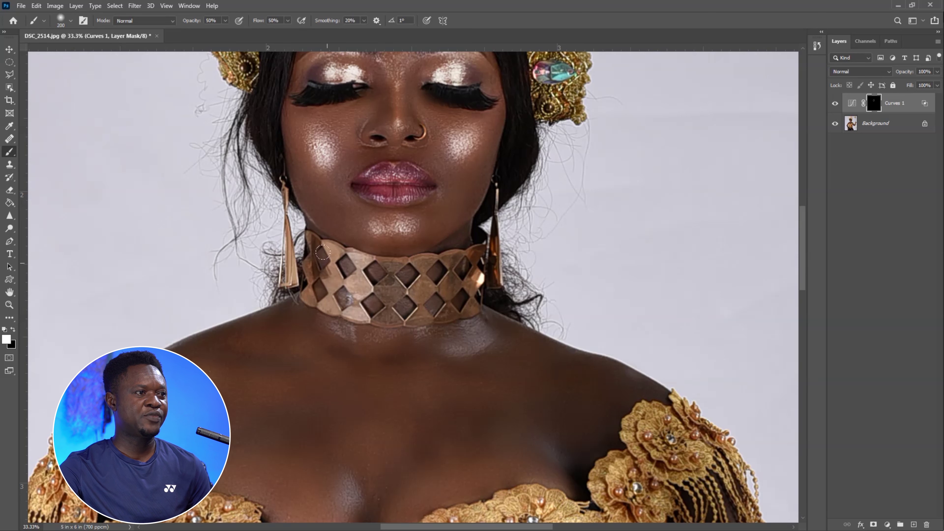
pyautogui.moveTo(355, 252)
pyautogui.mouseDown()
pyautogui.moveTo(350, 313)
pyautogui.moveTo(326, 301)
pyautogui.moveTo(326, 254)
pyautogui.moveTo(304, 253)
pyautogui.mouseUp()
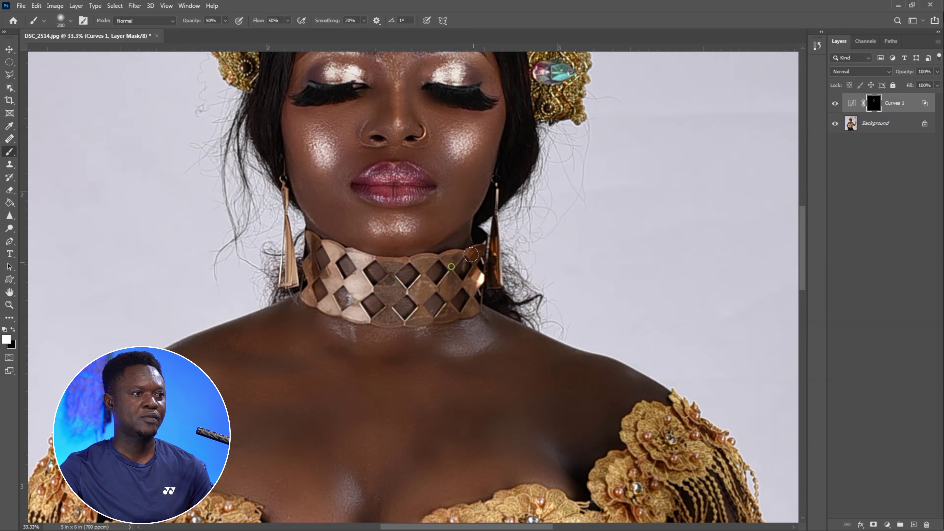
# Paint the highlight on the shoulder above the lowered arm on the Curves mask with a 500 px brush
pyautogui.moveTo(426, 331); pyautogui.dragTo(428, 196)
pyautogui.moveTo(427, 268); pyautogui.dragTo(498, 242)
pyautogui.press(']')
pyautogui.press(']')
pyautogui.press(']')
pyautogui.press(']')
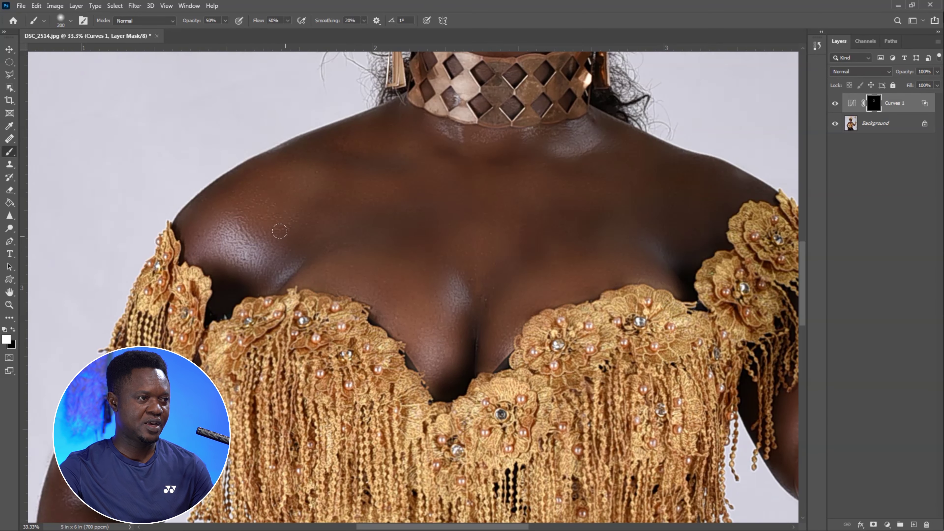
pyautogui.moveTo(252, 257)
pyautogui.mouseDown()
pyautogui.moveTo(202, 206)
pyautogui.moveTo(230, 238)
pyautogui.moveTo(266, 193)
pyautogui.mouseUp()
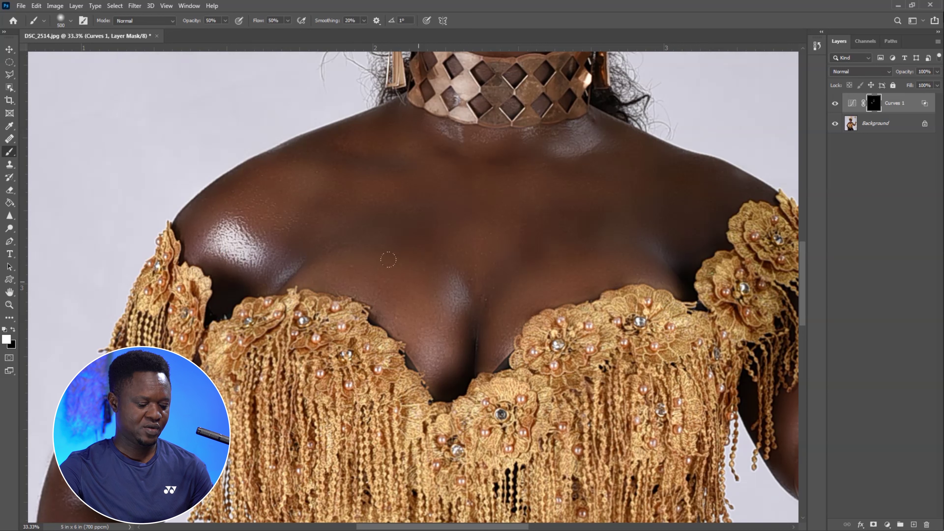
# Paint the highlights at the centre of the chest on the Curves mask with a 200 px brush
pyautogui.moveTo(400, 323)
pyautogui.mouseDown()
pyautogui.moveTo(420, 333)
pyautogui.moveTo(431, 378)
pyautogui.moveTo(396, 306)
pyautogui.moveTo(445, 375)
pyautogui.moveTo(448, 304)
pyautogui.mouseUp()
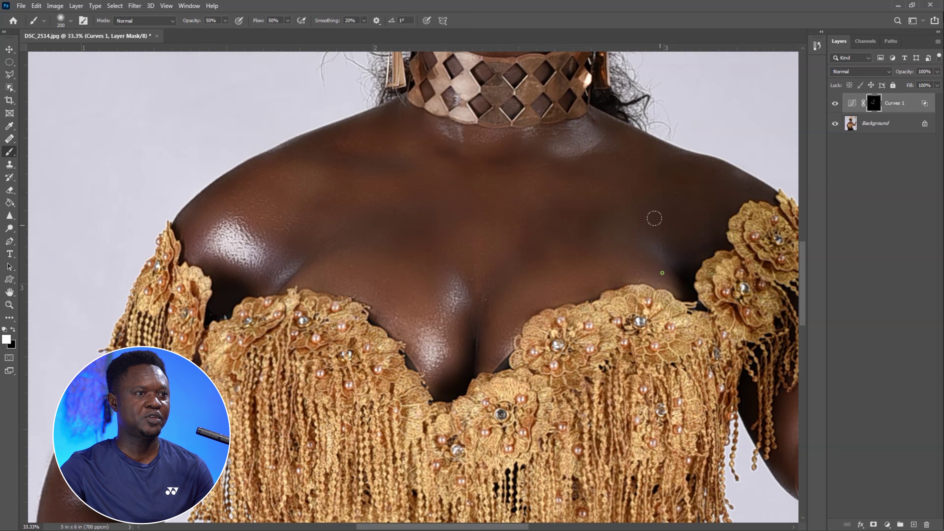
pyautogui.press(']')
pyautogui.press(']')
pyautogui.press(']')
pyautogui.press(']')
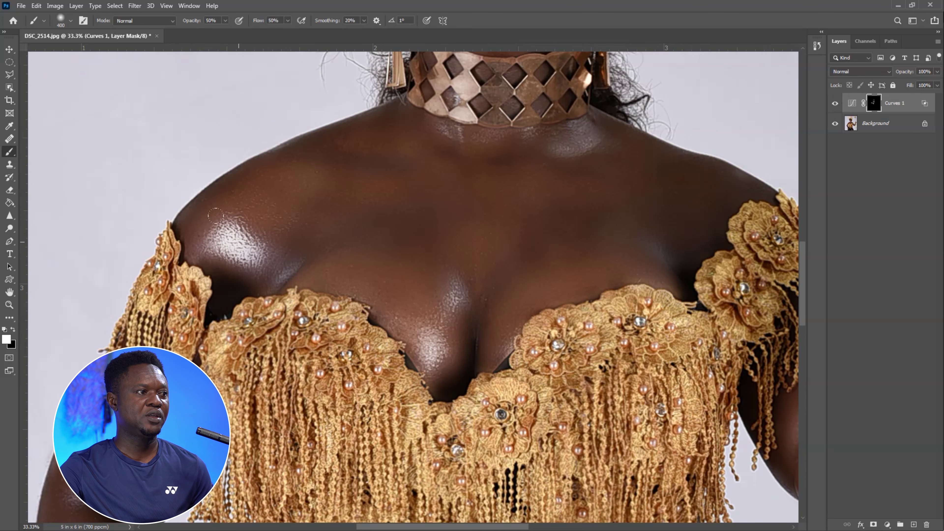
# Paint the highlights around the bead armband of the lowered arm with a 250 px brush
pyautogui.moveTo(560, 321); pyautogui.dragTo(557, 149)
pyautogui.moveTo(216, 344); pyautogui.dragTo(452, 232)
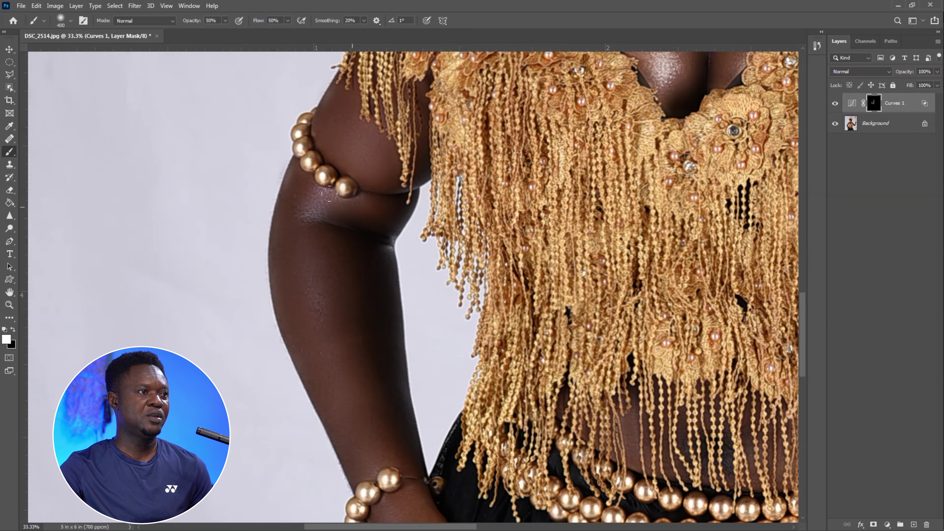
pyautogui.press('[')
pyautogui.press('[')
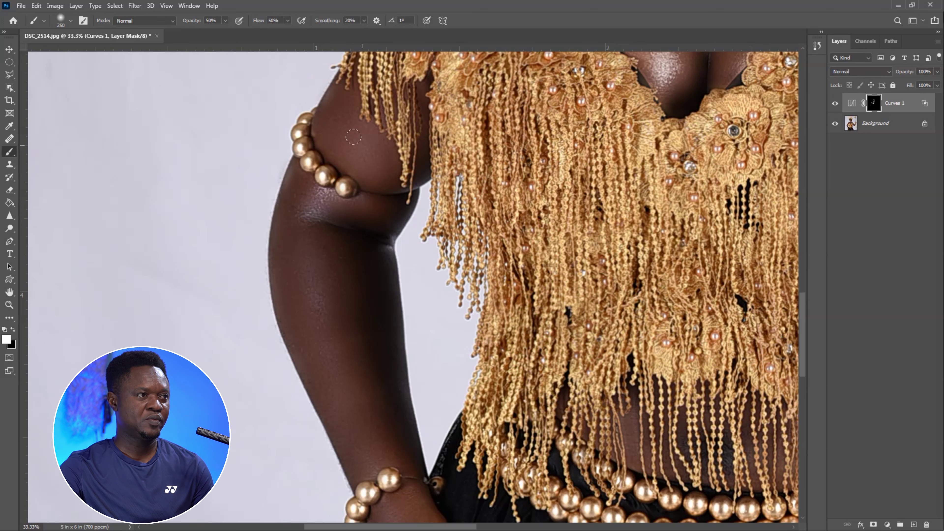
pyautogui.moveTo(300, 143)
pyautogui.mouseDown()
pyautogui.moveTo(304, 117)
pyautogui.moveTo(298, 151)
pyautogui.moveTo(311, 168)
pyautogui.moveTo(359, 188)
pyautogui.mouseUp()
# Paint the highlights on the bent arm with a 500 px brush and on the hand holding the staff with a 300 px brush
pyautogui.hscroll(5, 376, 287)
pyautogui.scroll(-5, 409, 307)
pyautogui.hscroll(6, 484, 291)
pyautogui.moveTo(554, 271)
pyautogui.mouseDown()
pyautogui.moveTo(469, 300)
pyautogui.moveTo(370, 313)
pyautogui.mouseUp()
pyautogui.moveTo(362, 308)
pyautogui.mouseDown()
pyautogui.moveTo(266, 284)
pyautogui.moveTo(170, 237)
pyautogui.moveTo(179, 286)
pyautogui.moveTo(166, 271)
pyautogui.moveTo(315, 345)
pyautogui.moveTo(378, 344)
pyautogui.moveTo(529, 288)
pyautogui.moveTo(590, 287)
pyautogui.mouseUp()
pyautogui.moveTo(512, 317)
pyautogui.mouseDown()
pyautogui.moveTo(356, 366)
pyautogui.moveTo(265, 347)
pyautogui.moveTo(178, 297)
pyautogui.mouseUp()
pyautogui.moveTo(429, 217); pyautogui.dragTo(468, 405)
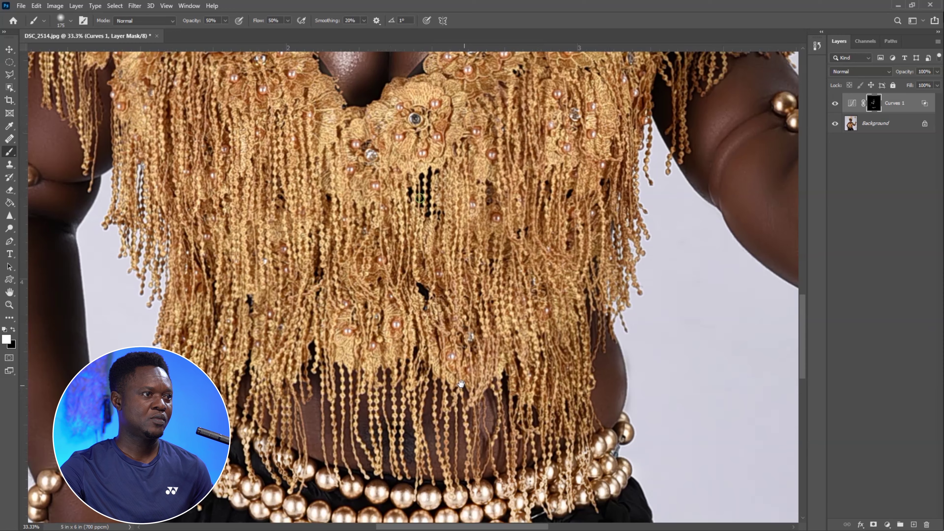
pyautogui.hotkey('ctrl', '+')
pyautogui.scroll(-3, 490, 372)
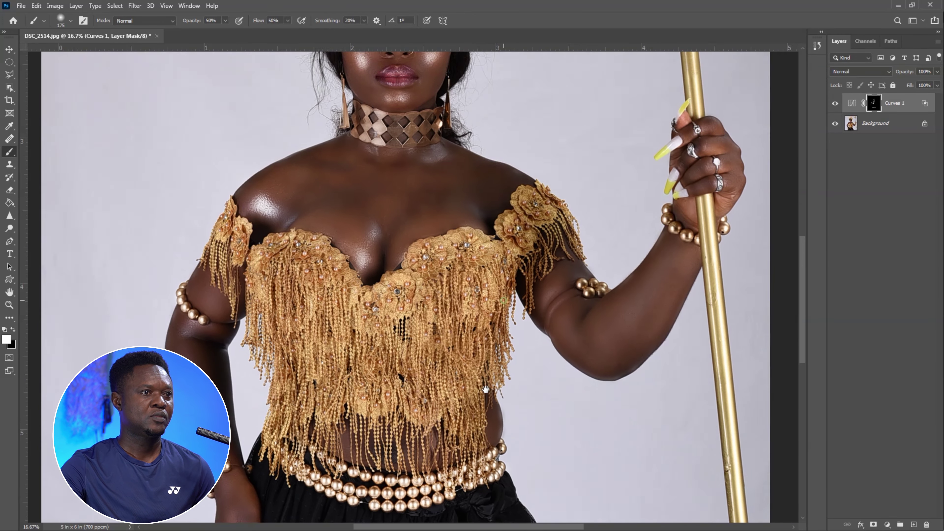
pyautogui.moveTo(485, 389); pyautogui.dragTo(485, 390)
pyautogui.press(']')
pyautogui.press(']')
pyautogui.press(']')
pyautogui.press(']')
pyautogui.press(']')
pyautogui.press(']')
pyautogui.press(']')
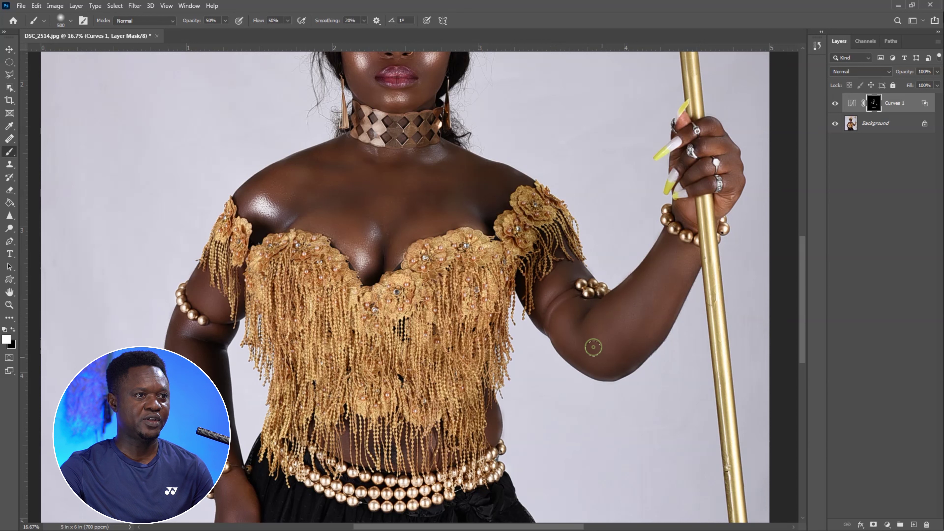
pyautogui.press('[')
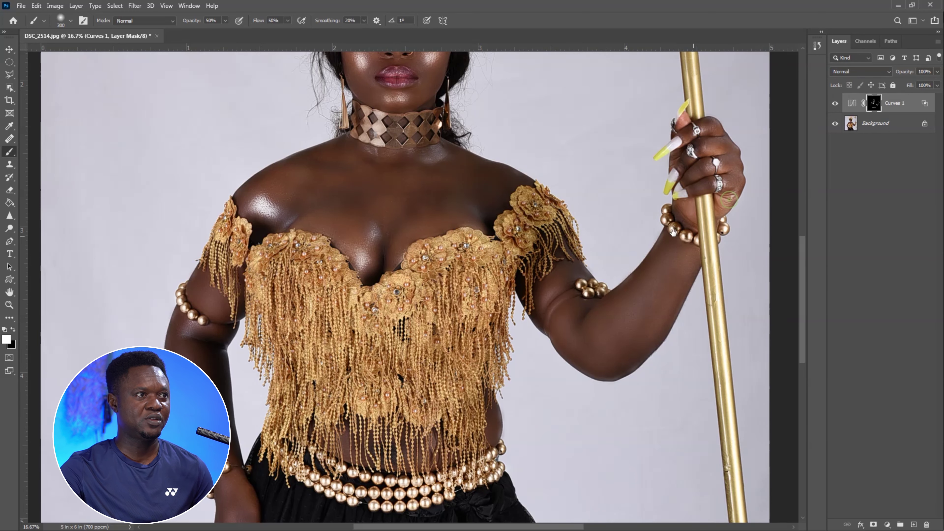
# Toggle the Curves layer's visibility to compare the whole photo before and after the highlight work
pyautogui.scroll(-2, 632, 268)
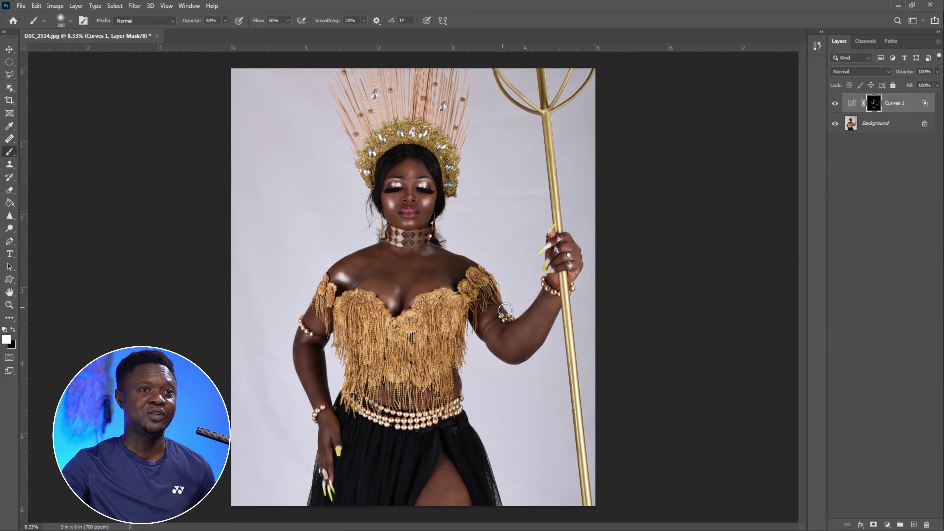
pyautogui.click(835, 107)
pyautogui.click(835, 105)
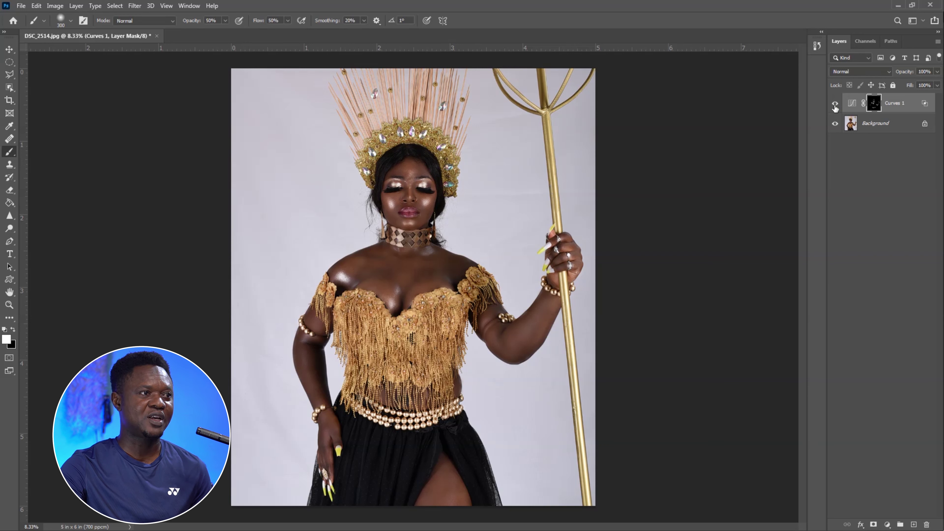
pyautogui.click(835, 106)
pyautogui.click(835, 106)
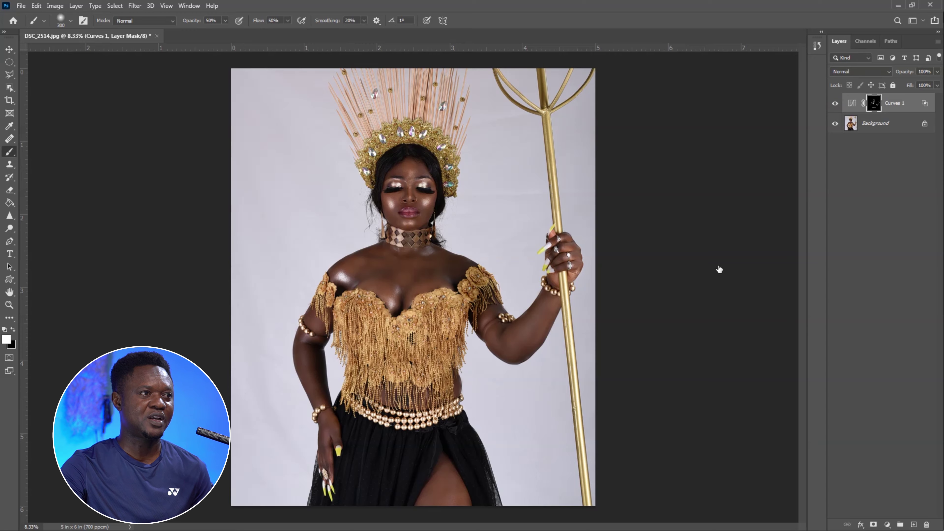
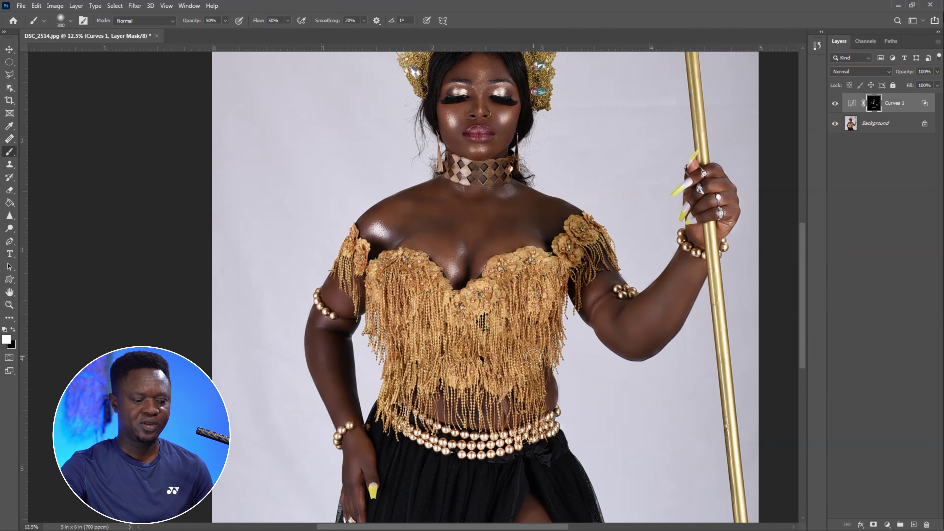
# Add a second Curves adjustment layer and brighten it strongly by moving the RGB white point inward to about the middle
pyautogui.hotkey('ctrl', '+')
pyautogui.moveTo(523, 390); pyautogui.dragTo(507, 309)
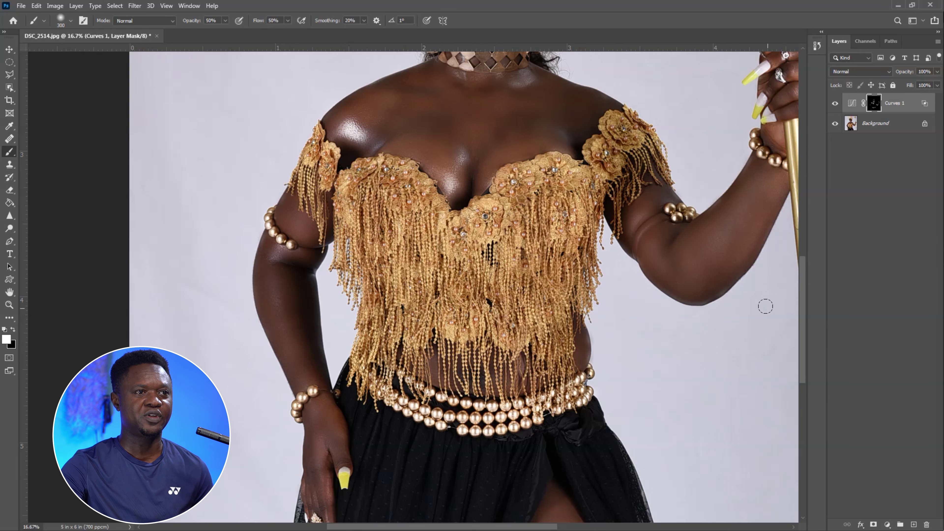
pyautogui.click(887, 524)
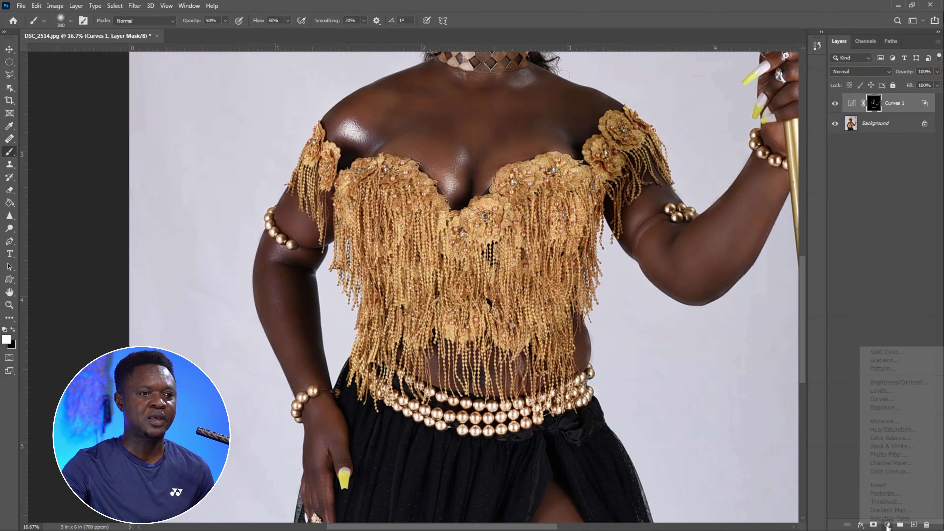
pyautogui.click(831, 276)
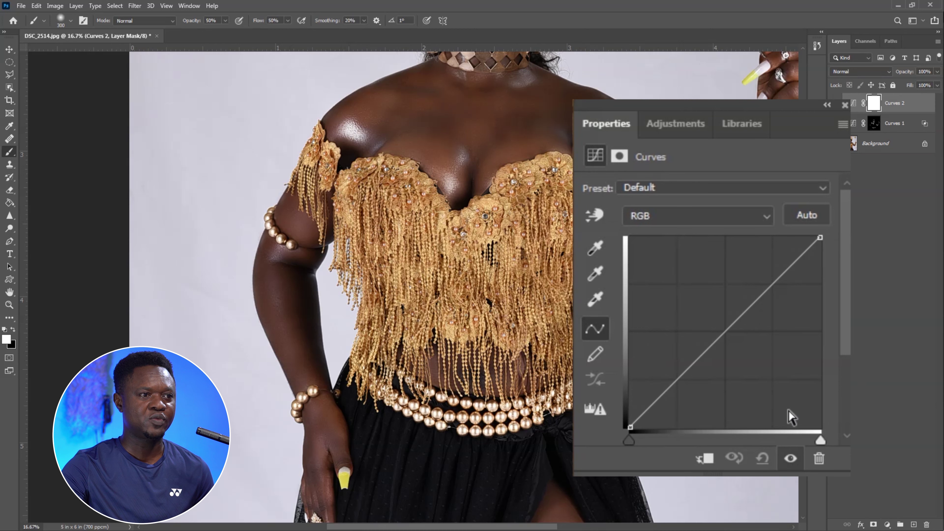
pyautogui.moveTo(820, 440); pyautogui.dragTo(727, 438)
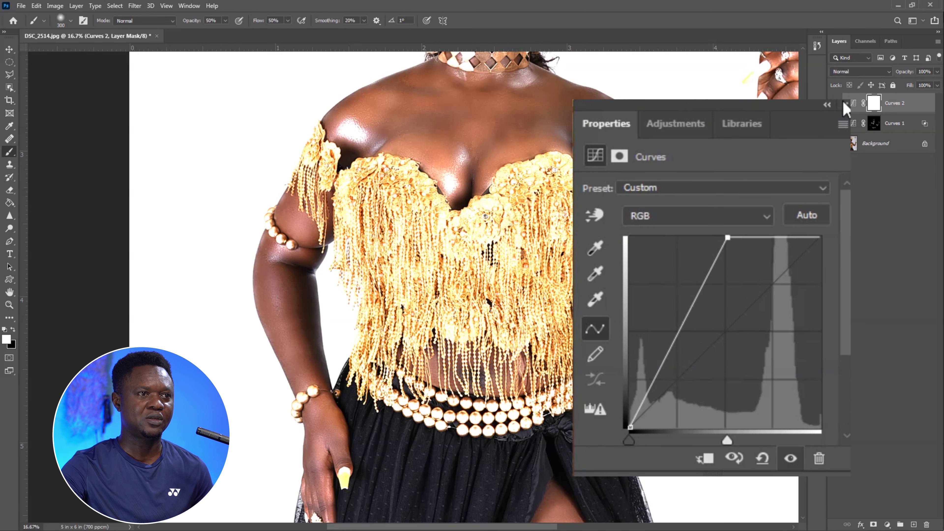
pyautogui.click(844, 106)
# Set the new Curves layer's Blend If black limit for the Underlying Layer to 176, split to 212
pyautogui.click(917, 102)
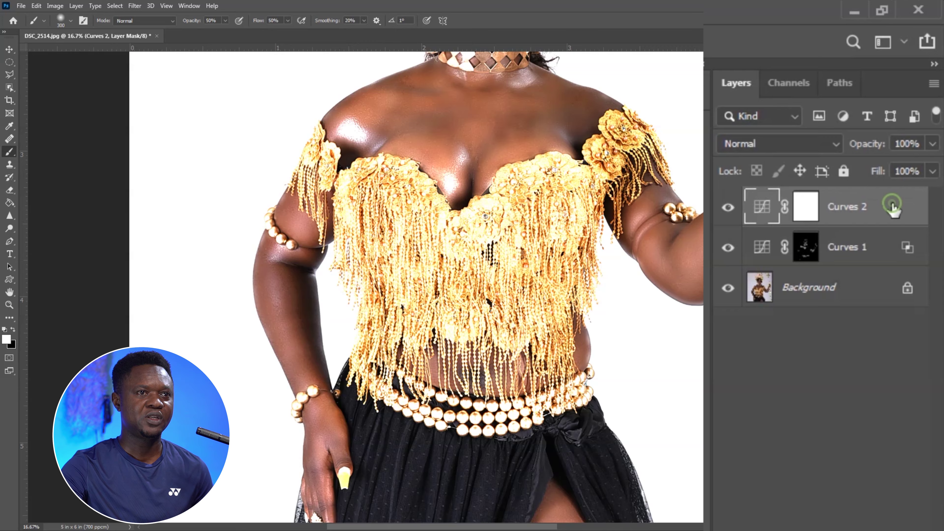
pyautogui.doubleClick(892, 206)
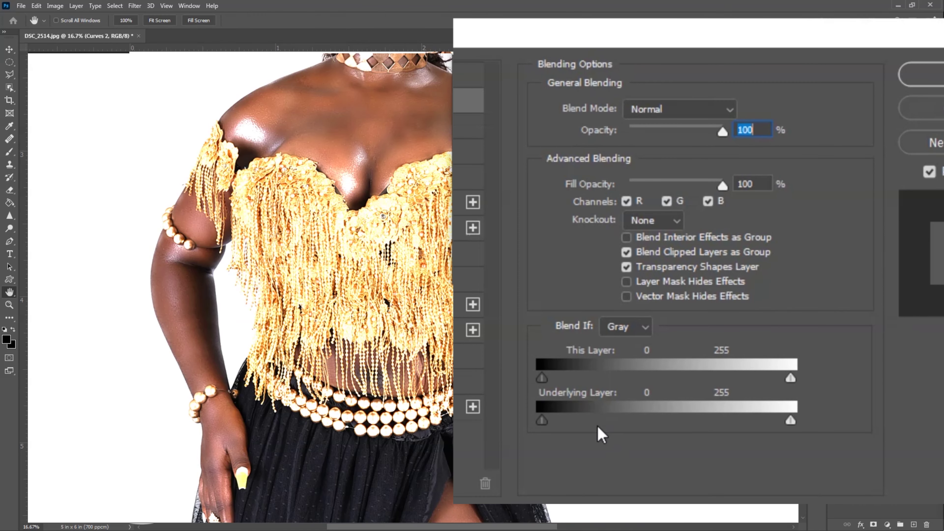
pyautogui.moveTo(542, 420); pyautogui.dragTo(714, 417)
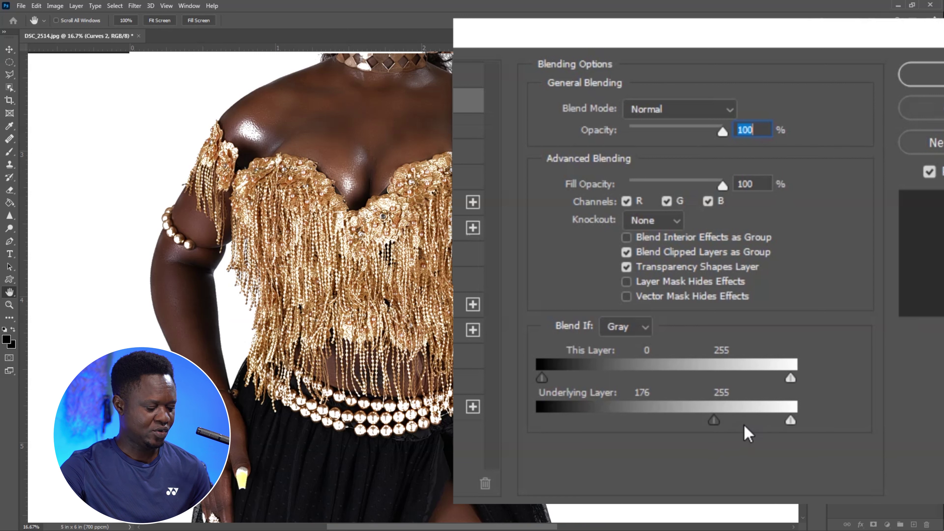
pyautogui.keyDown('alt'); pyautogui.moveTo(719, 423); pyautogui.dragTo(749, 422); pyautogui.keyUp('alt')
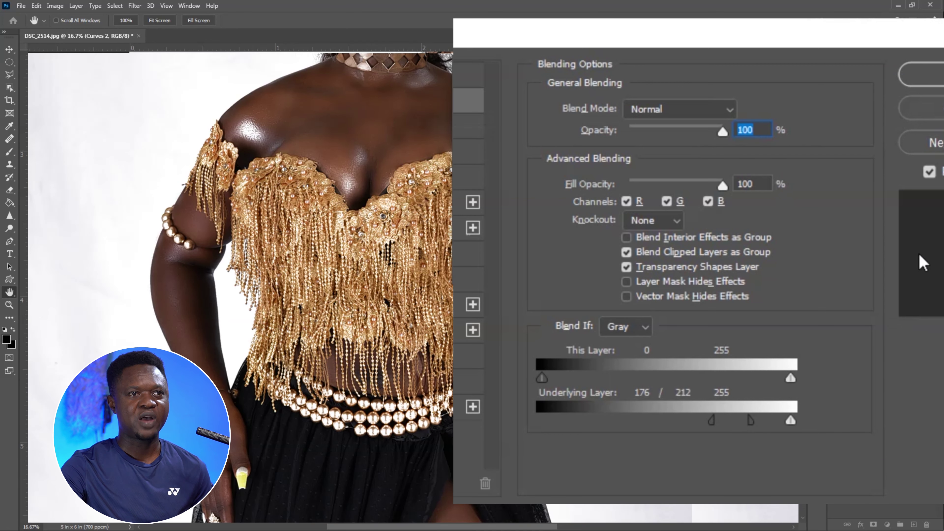
pyautogui.click(925, 75)
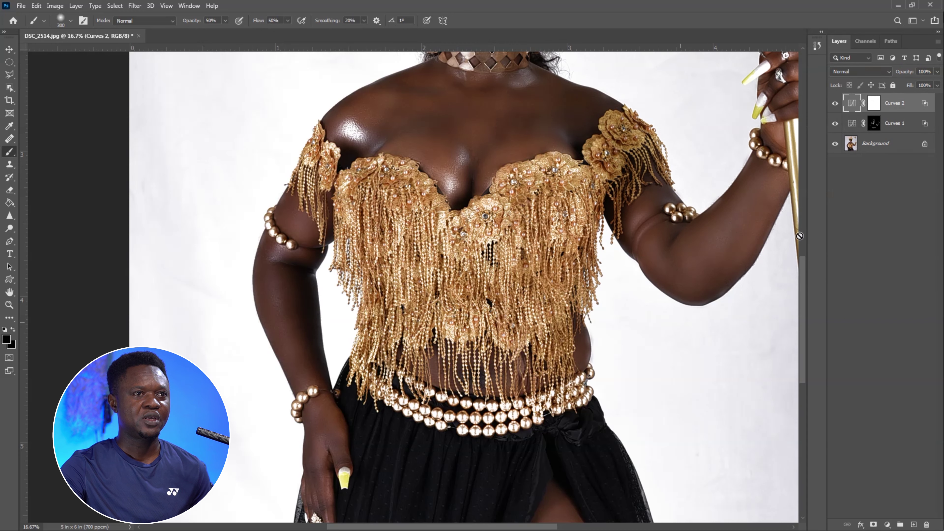
# Invert the new Curves layer's mask to black and set the brush's opacity and flow to 100%
pyautogui.click(806, 212)
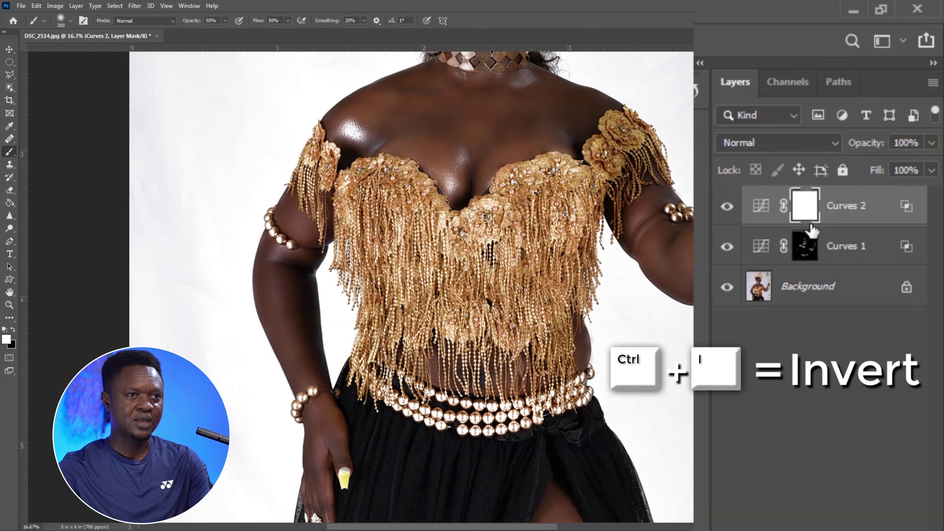
pyautogui.hotkey('ctrl', 'i')
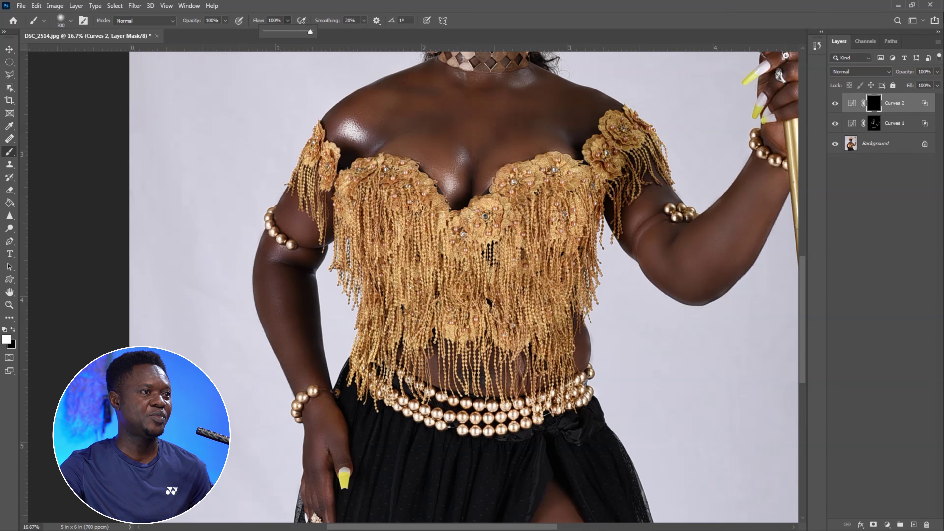
pyautogui.click(439, 215)
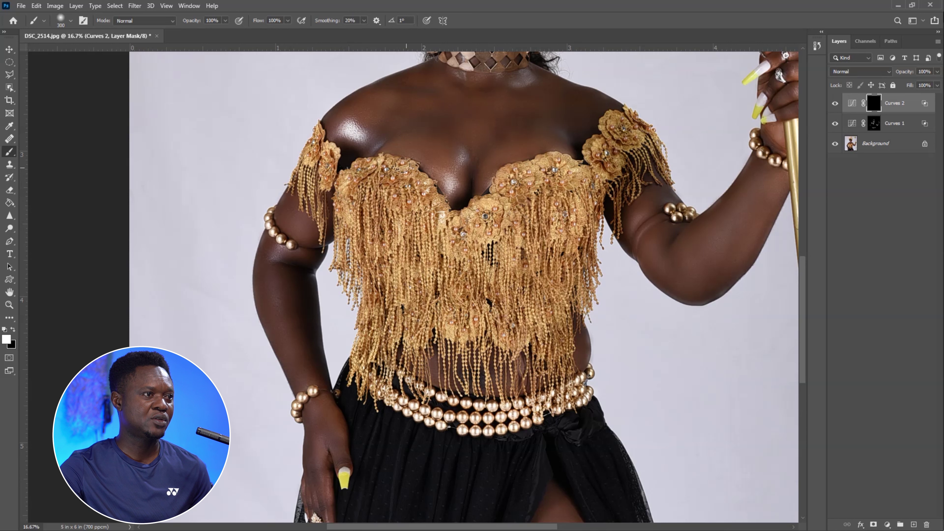
# Paint the gold fringe top and the pearl belt in white on the second Curves mask, varying the brush size
pyautogui.moveTo(380, 183)
pyautogui.mouseDown()
pyautogui.moveTo(417, 218)
pyautogui.moveTo(400, 190)
pyautogui.moveTo(395, 296)
pyautogui.mouseUp()
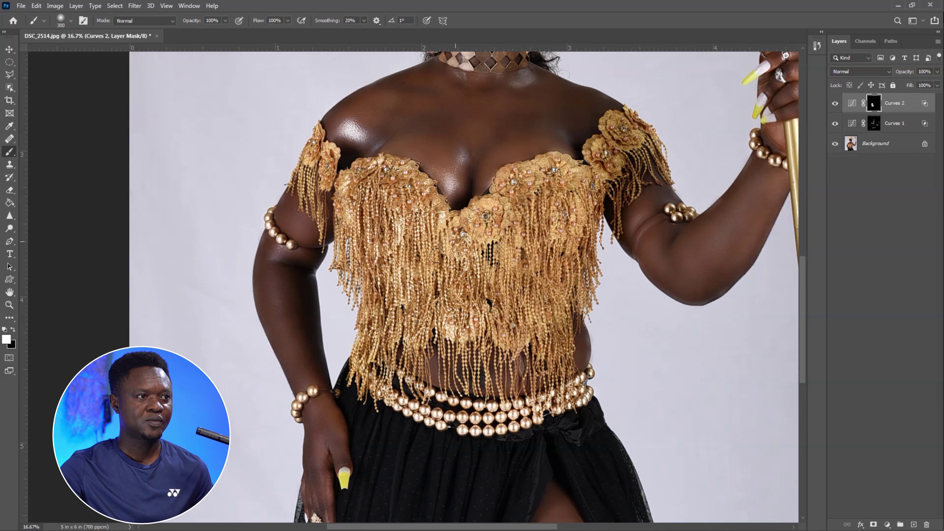
pyautogui.moveTo(470, 246); pyautogui.dragTo(491, 227)
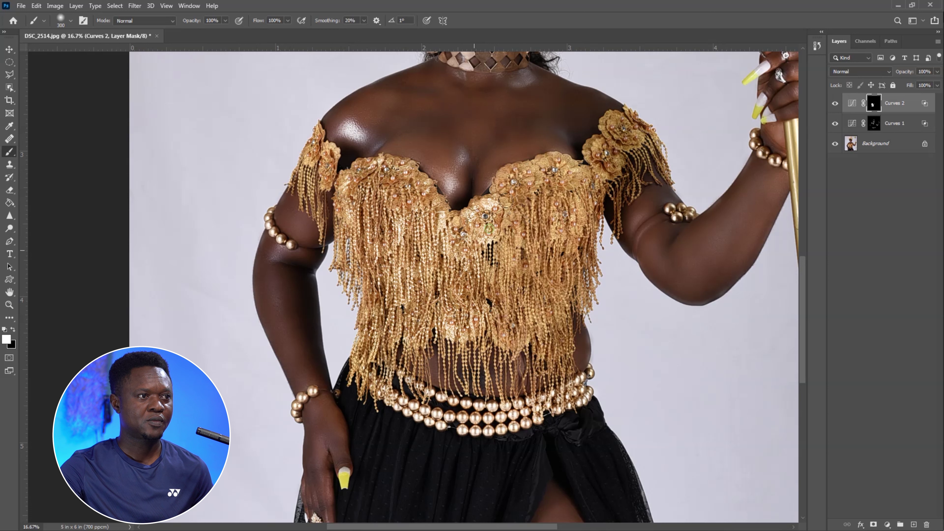
pyautogui.moveTo(571, 168); pyautogui.dragTo(574, 173)
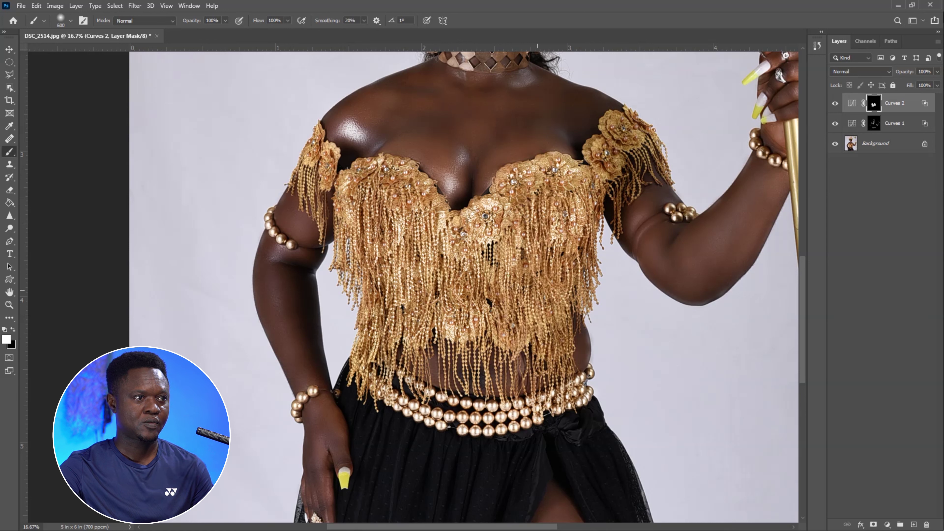
pyautogui.press('[')
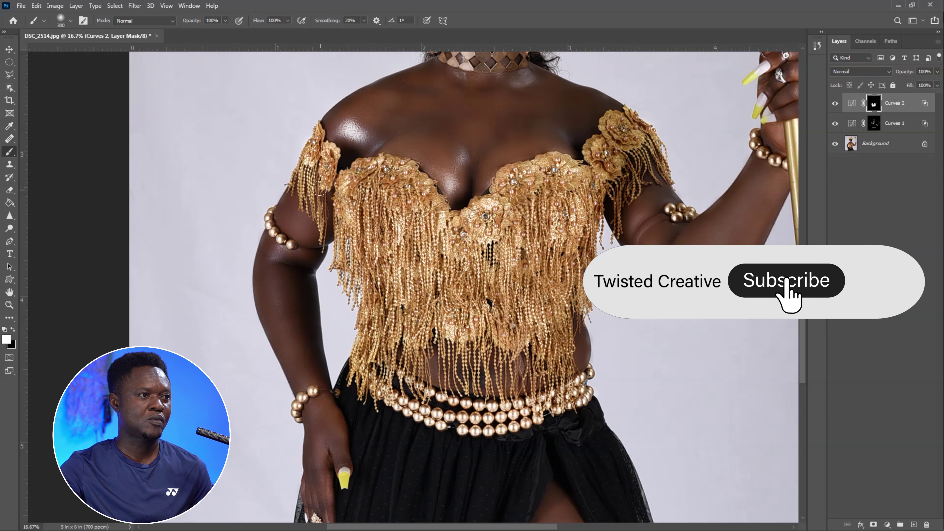
pyautogui.moveTo(556, 457); pyautogui.dragTo(488, 313)
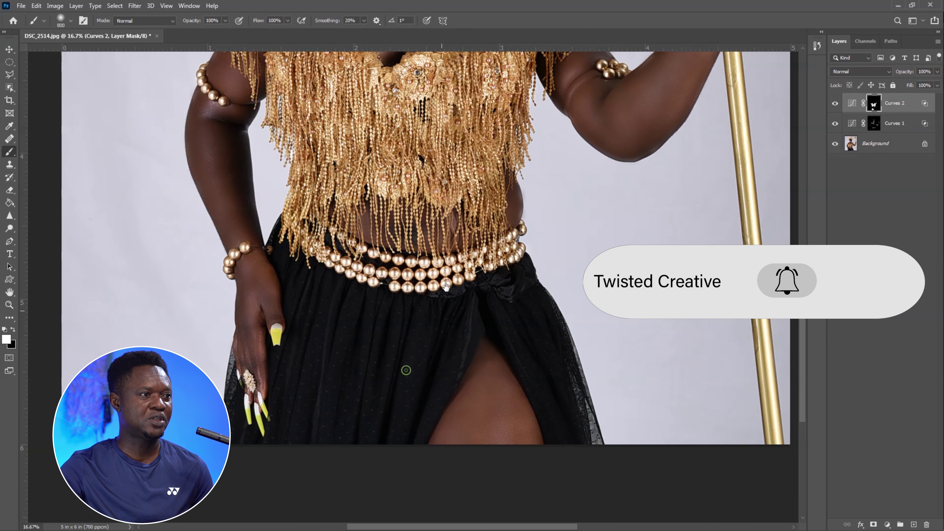
# Paint the gold headpiece in white on the second Curves mask with a 300 px brush
pyautogui.moveTo(405, 370); pyautogui.dragTo(437, 520)
pyautogui.moveTo(504, 301); pyautogui.dragTo(424, 448)
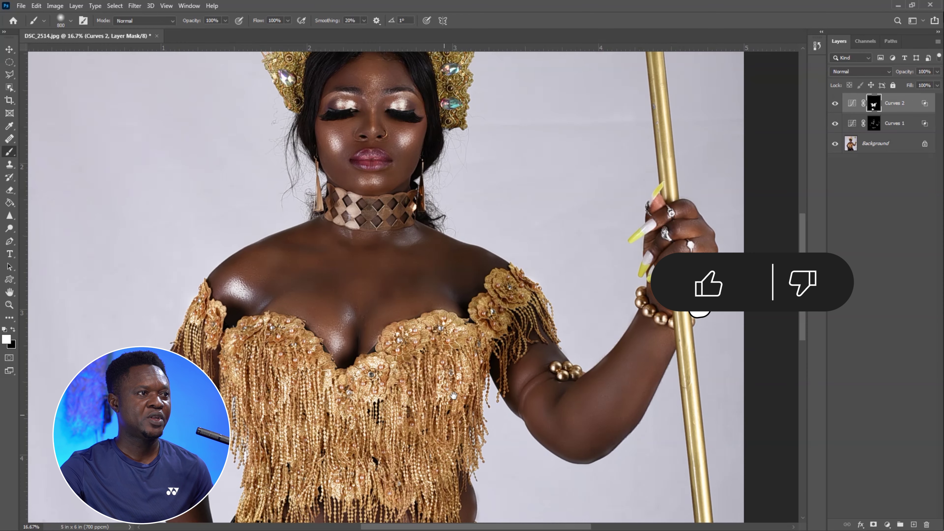
pyautogui.moveTo(466, 304); pyautogui.dragTo(474, 343)
pyautogui.moveTo(413, 373); pyautogui.dragTo(502, 413)
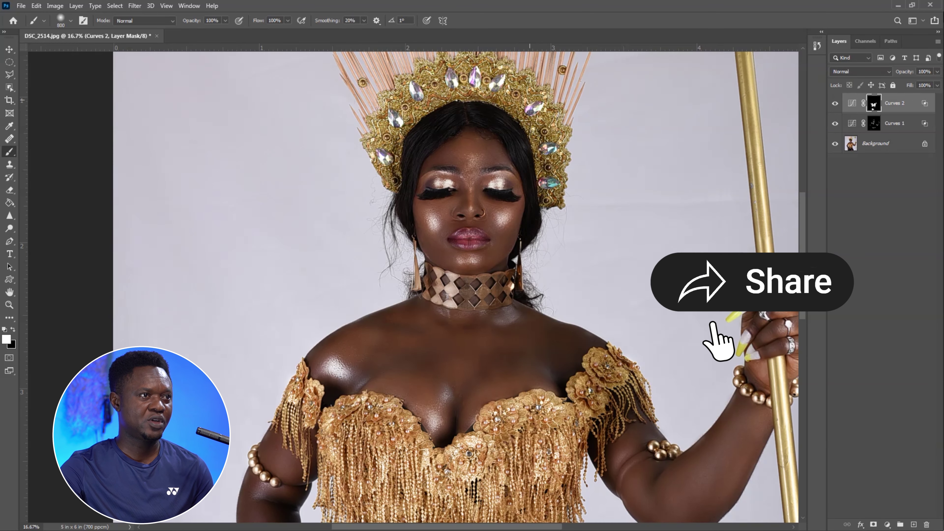
pyautogui.press('[')
pyautogui.press('[')
pyautogui.press('[')
pyautogui.press('[')
pyautogui.press('[')
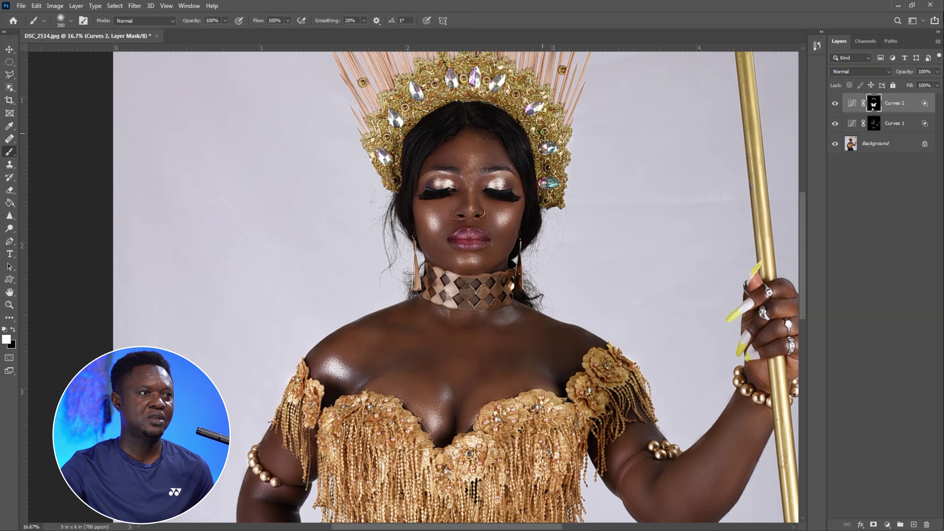
pyautogui.moveTo(544, 206); pyautogui.dragTo(544, 227)
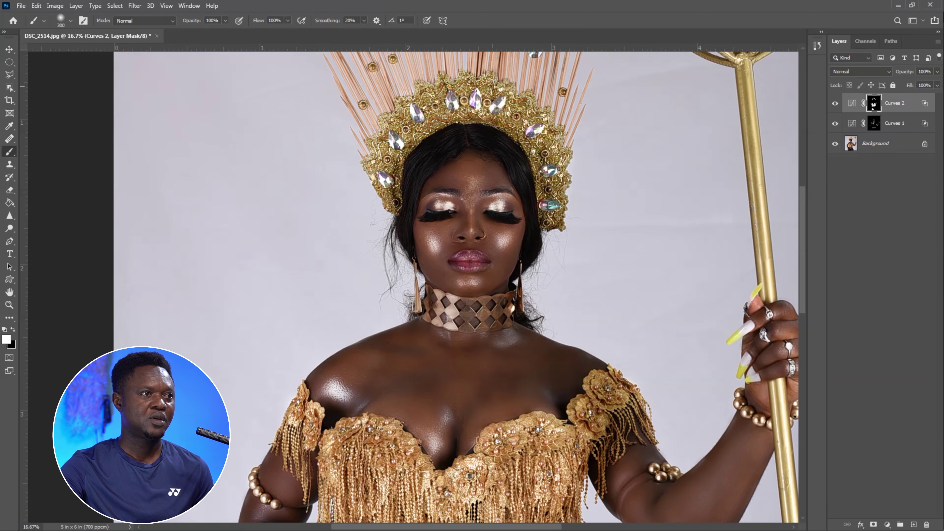
# Toggle the second Curves layer's visibility to compare the outfit and headpiece before and after
pyautogui.click(836, 104)
pyautogui.click(836, 104)
pyautogui.click(836, 104)
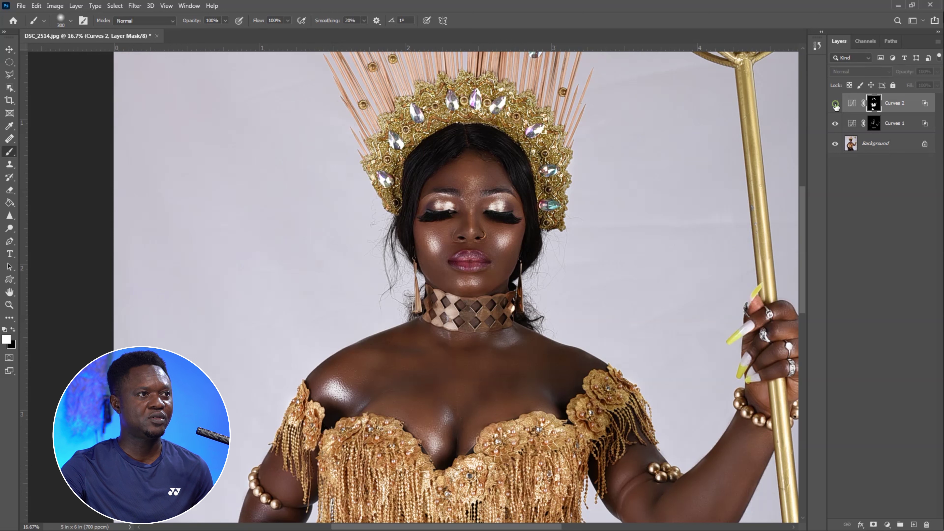
pyautogui.click(836, 104)
pyautogui.click(836, 104)
pyautogui.click(836, 104)
pyautogui.click(836, 104)
pyautogui.click(836, 104)
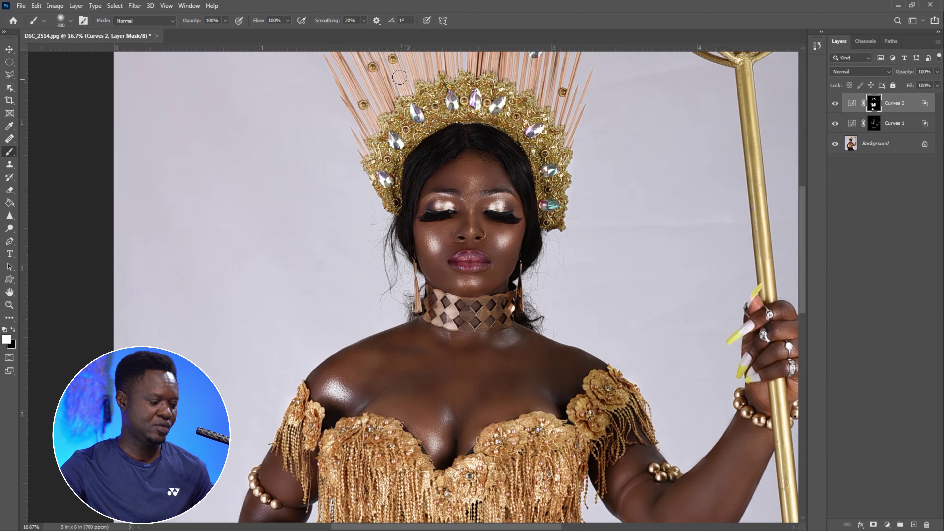
# Swap the painting colour to black, and examine the highlights on the whole photo, then close up on the chest and face
pyautogui.press('x')
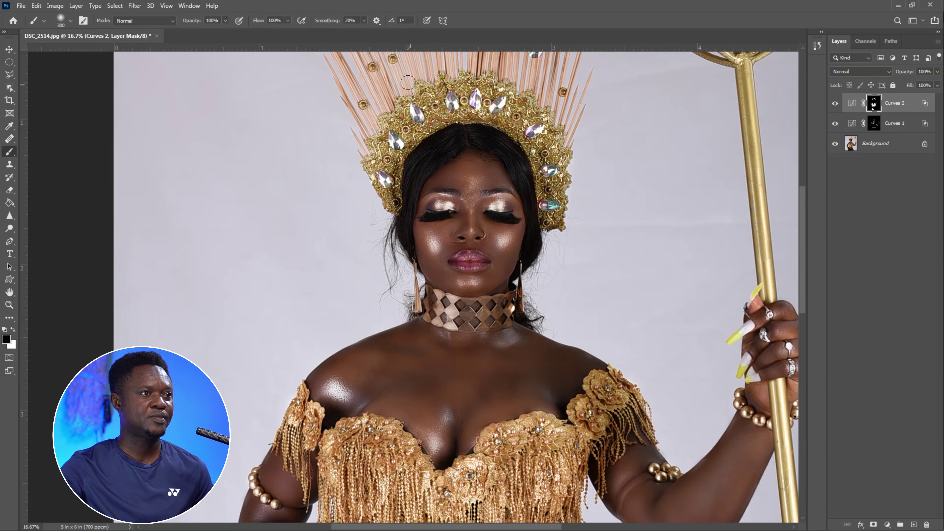
pyautogui.hotkey('ctrl', '-')
pyautogui.hotkey('ctrl', '-')
pyautogui.hotkey('ctrl', '-')
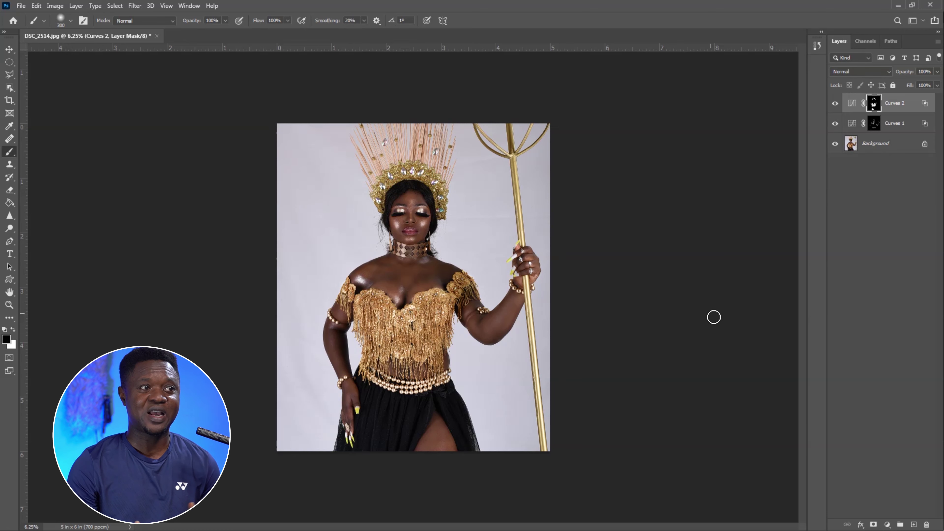
pyautogui.hotkey('ctrl', '+')
pyautogui.hotkey('ctrl', '+')
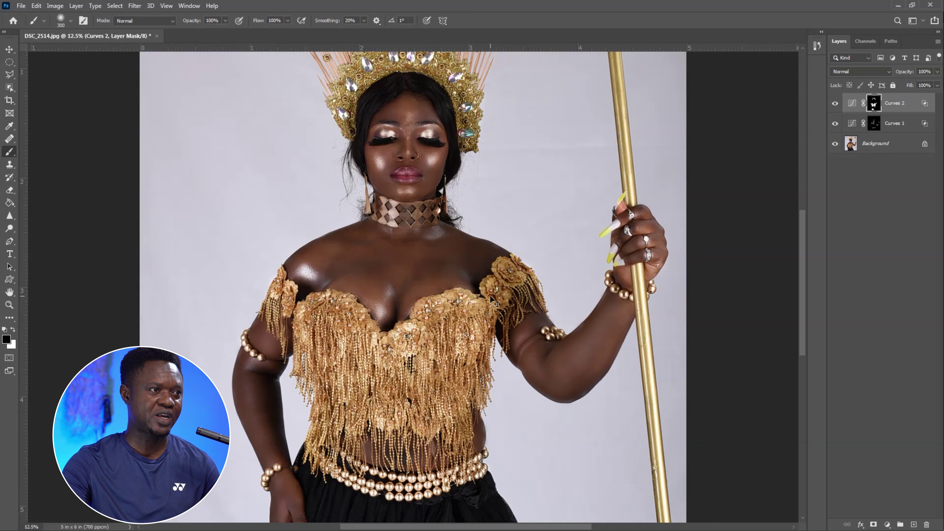
pyautogui.hotkey('ctrl', '+')
pyautogui.hotkey('ctrl', '+')
pyautogui.hotkey('ctrl', '+')
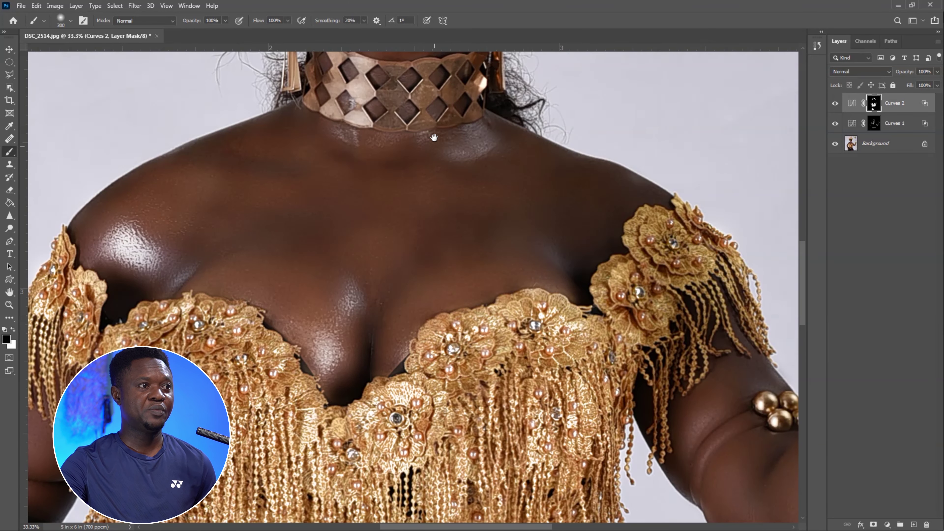
pyautogui.moveTo(434, 138); pyautogui.dragTo(448, 487)
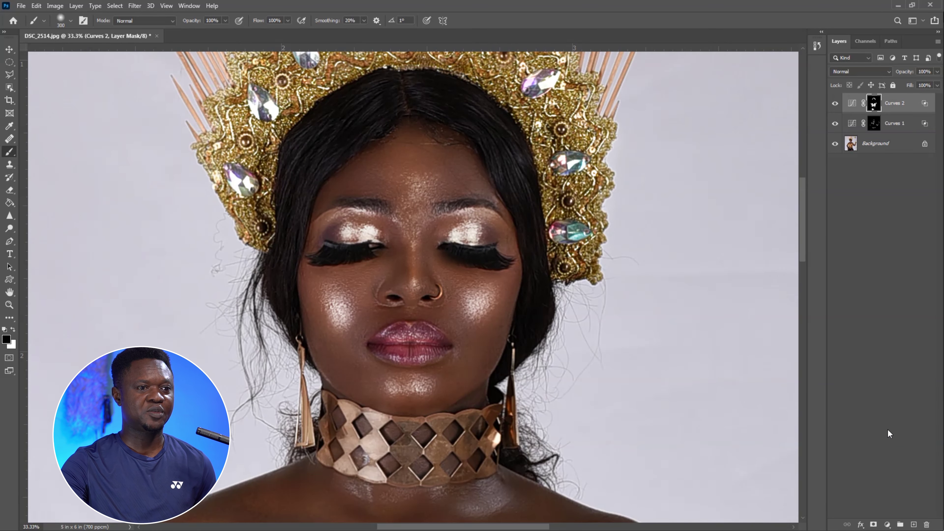
# Add a third Curves adjustment layer and brighten it by moving the RGB white point inward to just below the middle
pyautogui.click(888, 525)
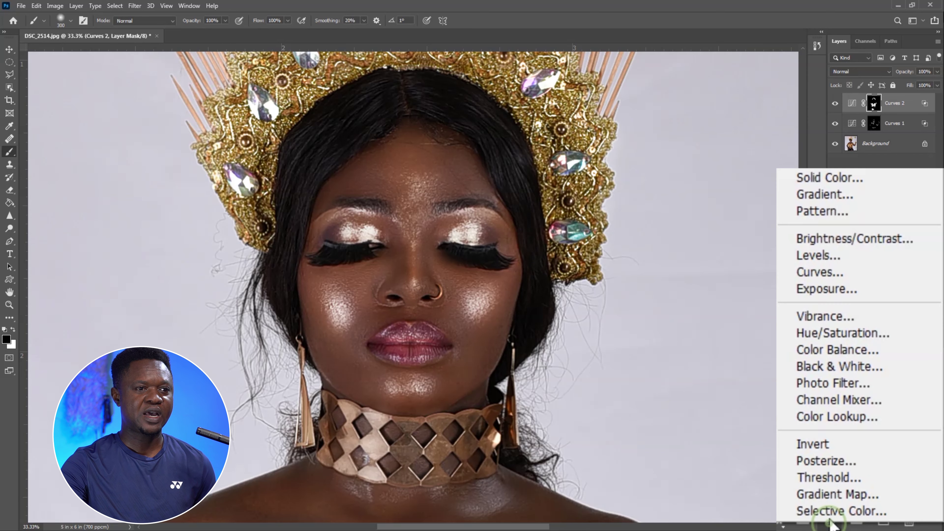
pyautogui.click(851, 277)
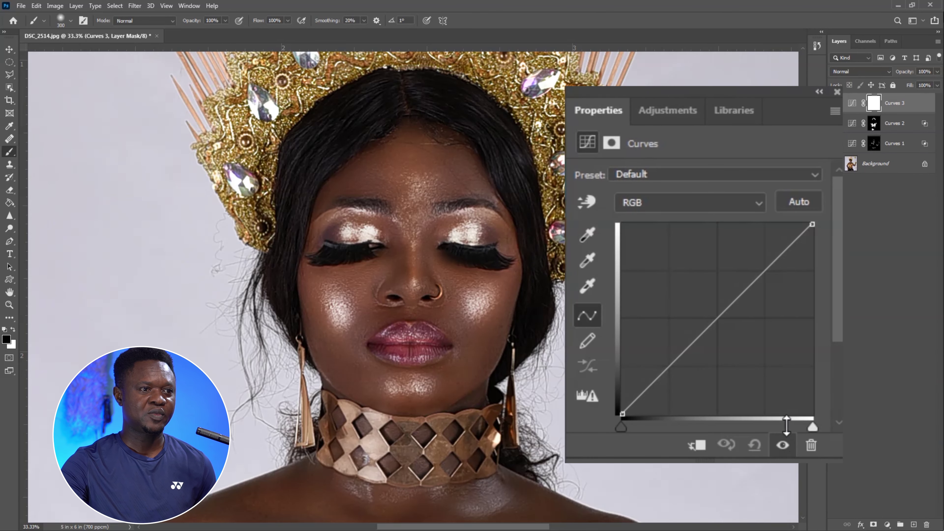
pyautogui.moveTo(815, 427); pyautogui.dragTo(711, 423)
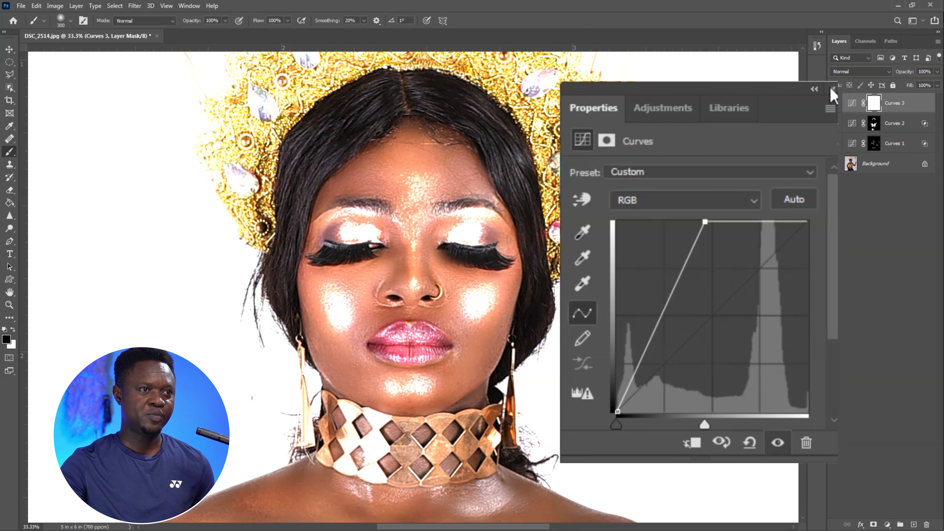
pyautogui.click(833, 89)
# Set the third Curves layer's Blend If black limit for the Underlying Layer to 17, split to 43
pyautogui.click(919, 103)
pyautogui.doubleClick(893, 209)
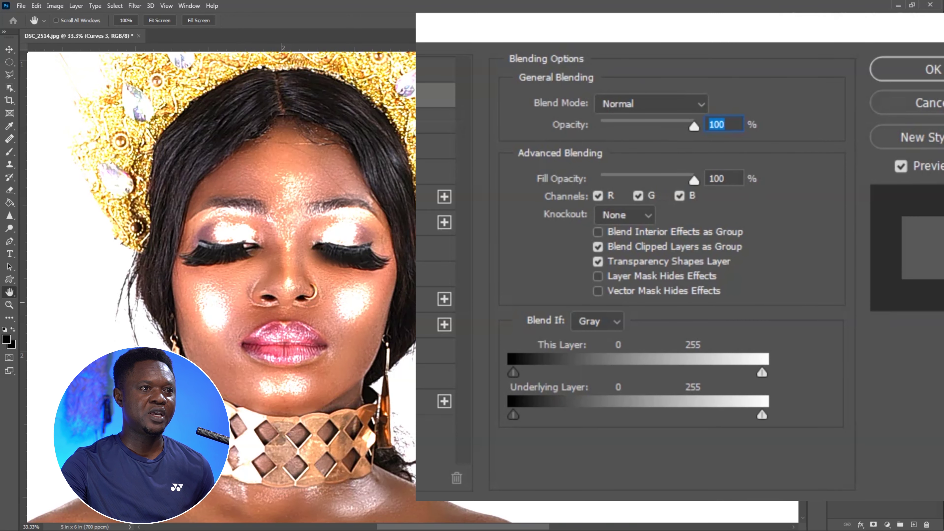
pyautogui.moveTo(517, 414)
pyautogui.mouseDown()
pyautogui.moveTo(547, 422)
pyautogui.moveTo(530, 426)
pyautogui.mouseUp()
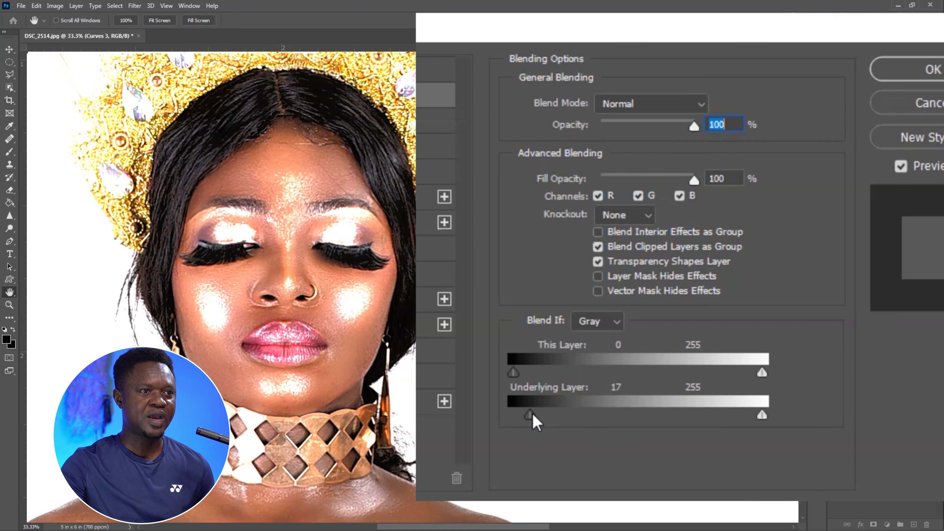
pyautogui.press('alt')
pyautogui.moveTo(531, 415); pyautogui.dragTo(560, 427)
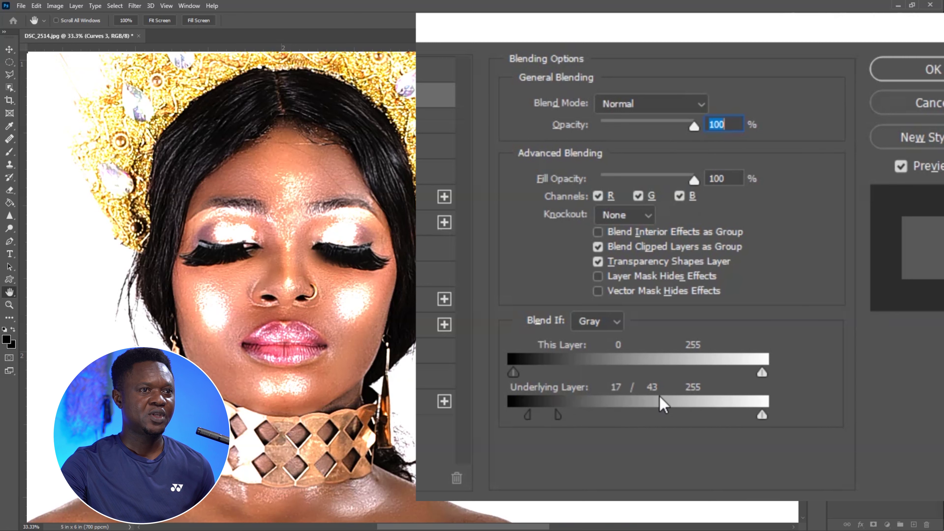
pyautogui.click(940, 74)
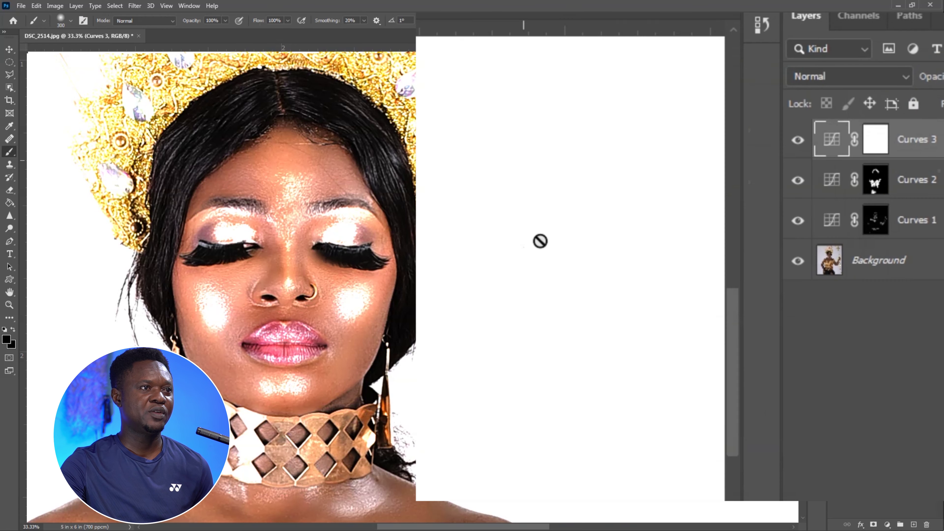
# Invert the third Curves layer's mask to black and swap the painting colour to white
pyautogui.click(806, 209)
pyautogui.hotkey('ctrl', 'i')
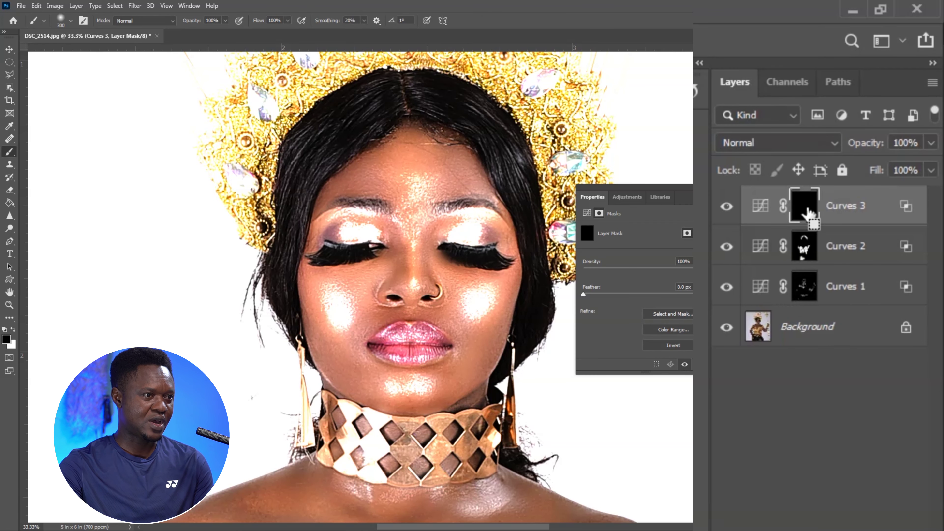
pyautogui.press('x')
# Paint white on the third Curves layer's mask over the hair's shine, and set the brush to 61% opacity and 55% flow
pyautogui.moveTo(391, 84)
pyautogui.mouseDown()
pyautogui.moveTo(304, 126)
pyautogui.moveTo(330, 105)
pyautogui.moveTo(356, 107)
pyautogui.mouseUp()
pyautogui.click(384, 98)
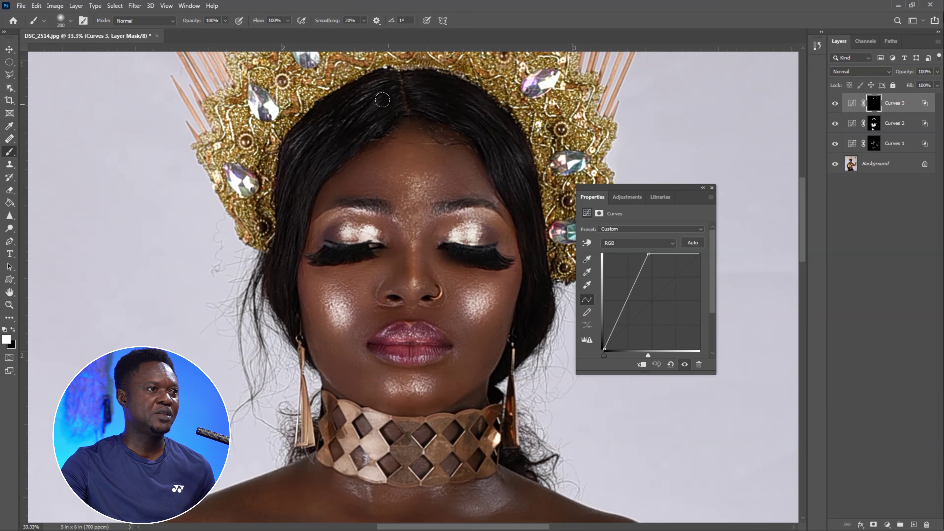
pyautogui.click(423, 102)
pyautogui.click(465, 97)
pyautogui.click(489, 129)
pyautogui.click(522, 198)
pyautogui.click(226, 20)
pyautogui.moveTo(227, 31); pyautogui.dragTo(207, 34)
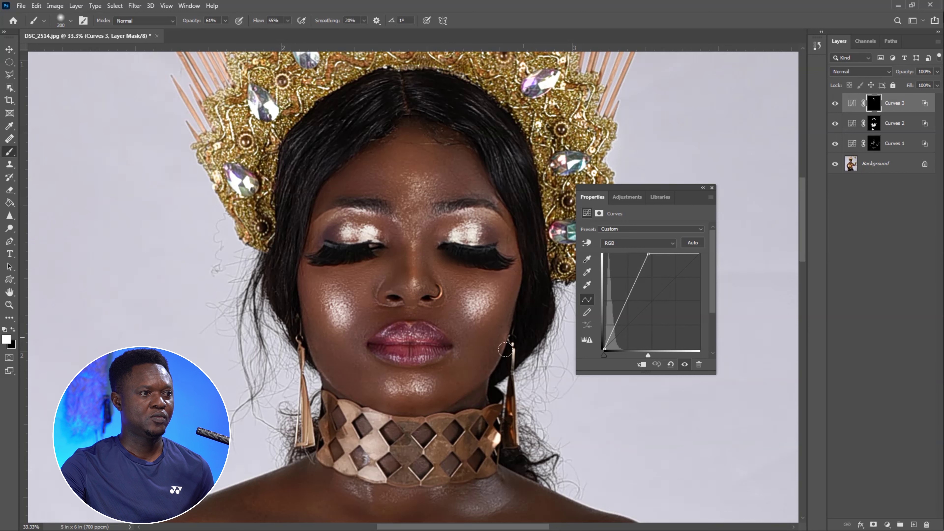
# Toggle the third Curves layer's visibility to compare the hair before and after, and check the whole photo
pyautogui.hotkey('ctrl', '-')
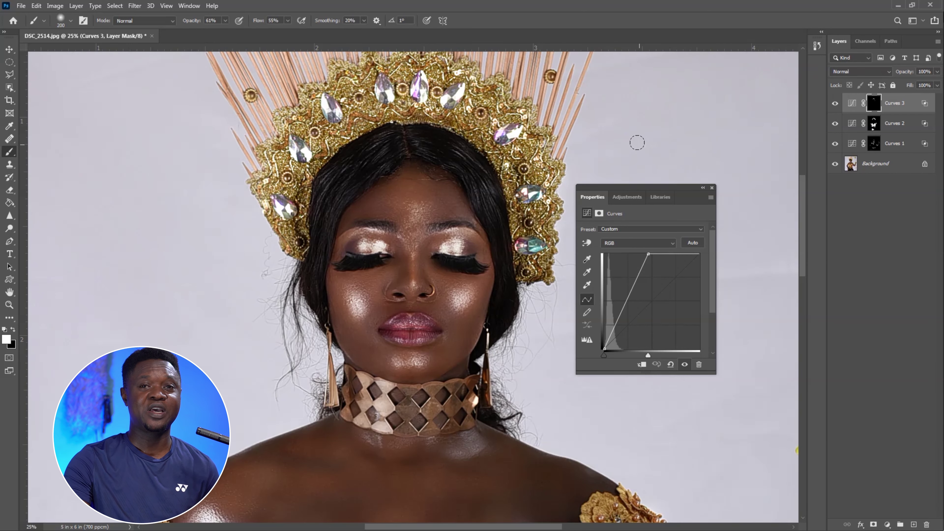
pyautogui.click(835, 104)
pyautogui.click(835, 104)
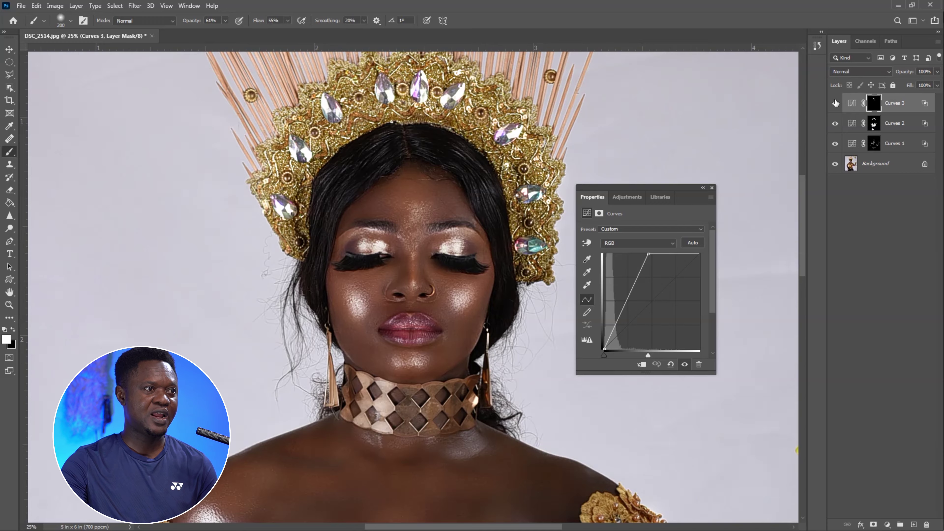
pyautogui.hotkey('ctrl', '-')
pyautogui.hotkey('ctrl', '-')
pyautogui.hotkey('ctrl', '-')
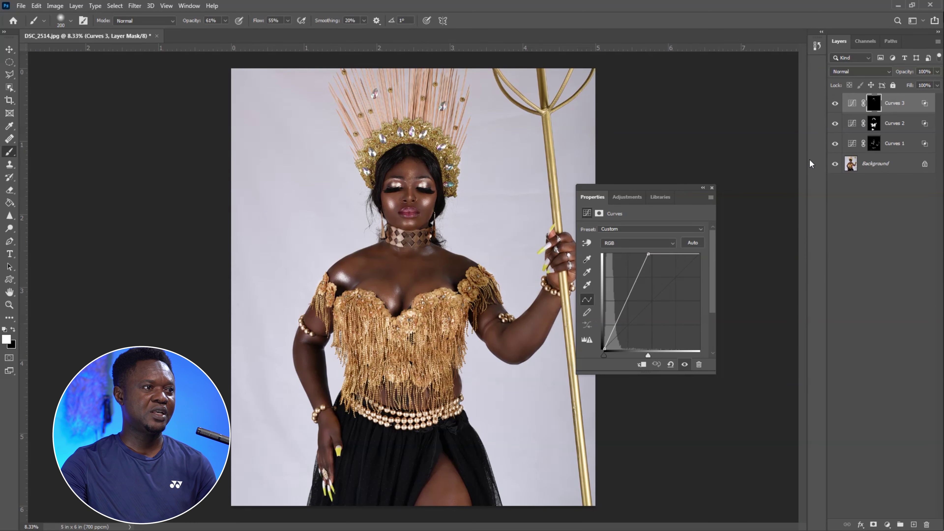
pyautogui.hotkey('ctrl', '+')
pyautogui.hotkey('ctrl', '+')
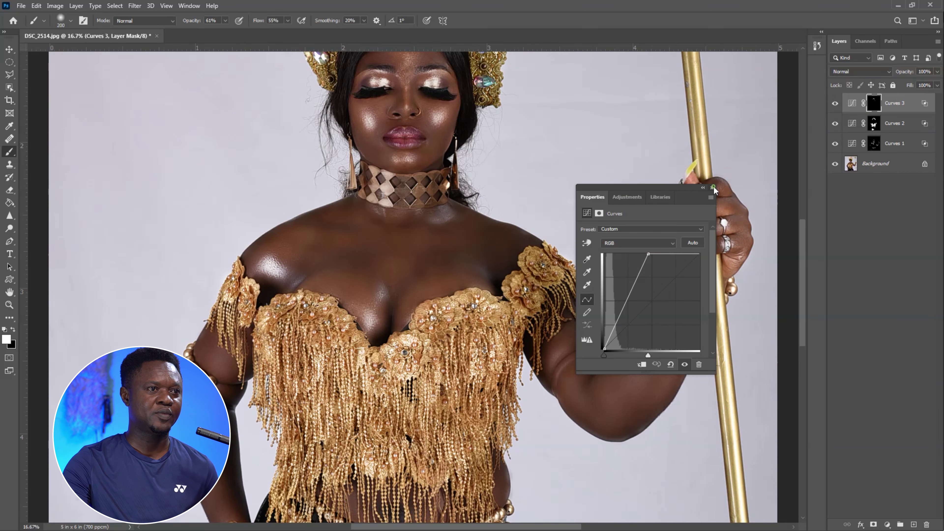
# Add a fourth Curves adjustment layer for the skirt and brighten it by moving the RGB white point inward to just over a third of the range
pyautogui.click(713, 187)
pyautogui.moveTo(502, 388); pyautogui.dragTo(572, 88)
pyautogui.moveTo(489, 325)
pyautogui.mouseDown()
pyautogui.moveTo(571, 206)
pyautogui.moveTo(554, 262)
pyautogui.mouseUp()
pyautogui.click(887, 524)
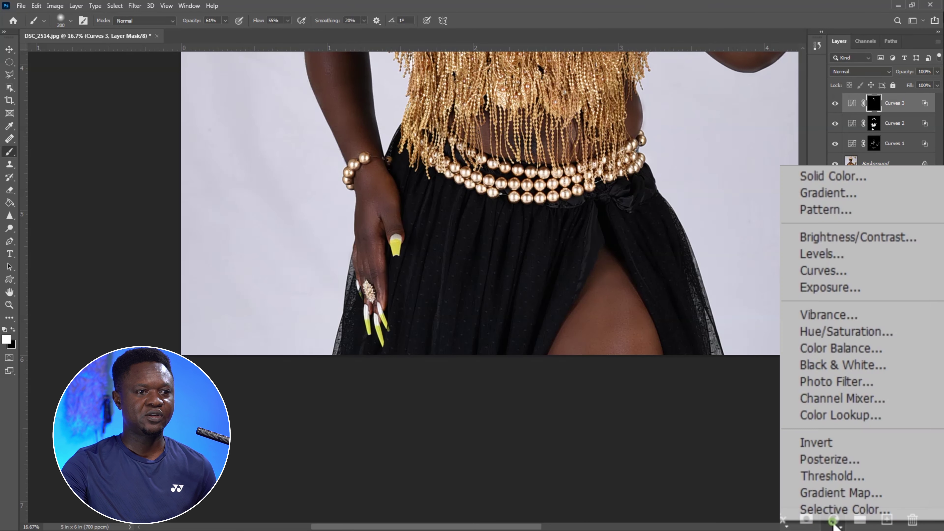
pyautogui.click(823, 271)
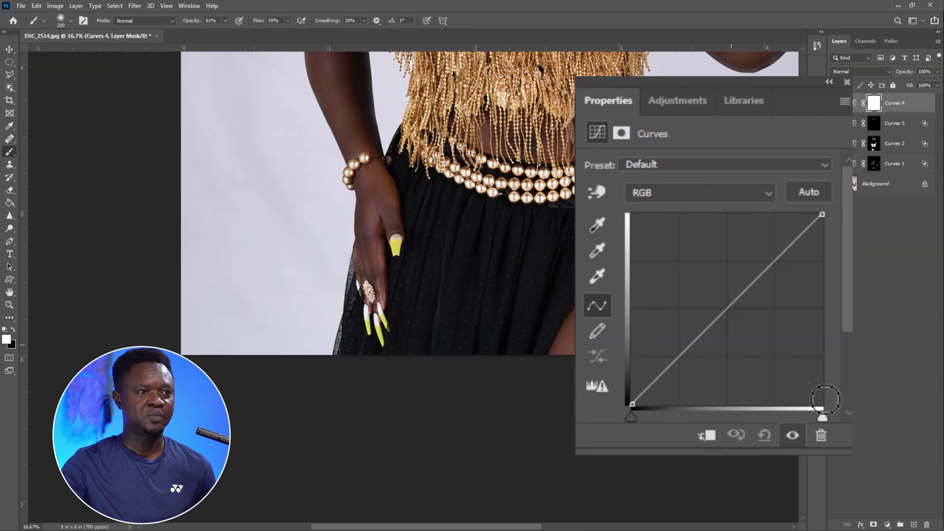
pyautogui.moveTo(822, 419); pyautogui.dragTo(700, 413)
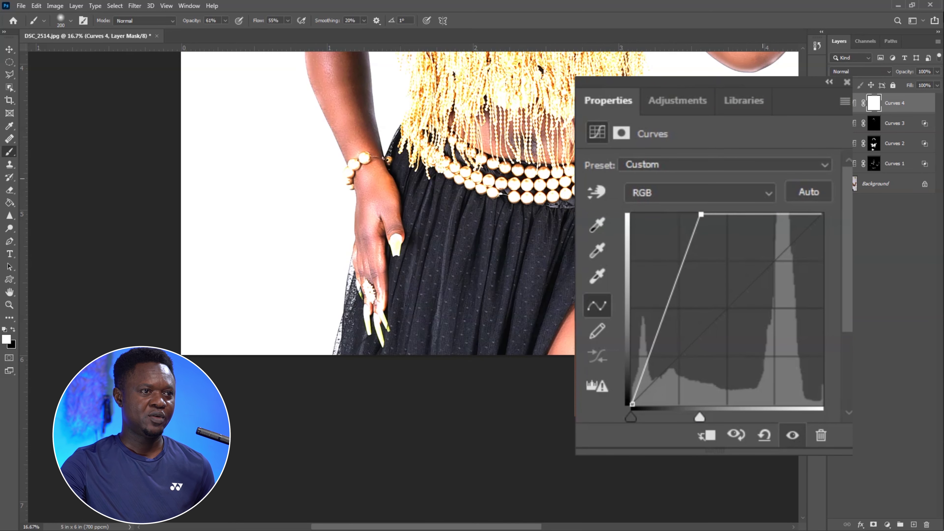
pyautogui.click(847, 82)
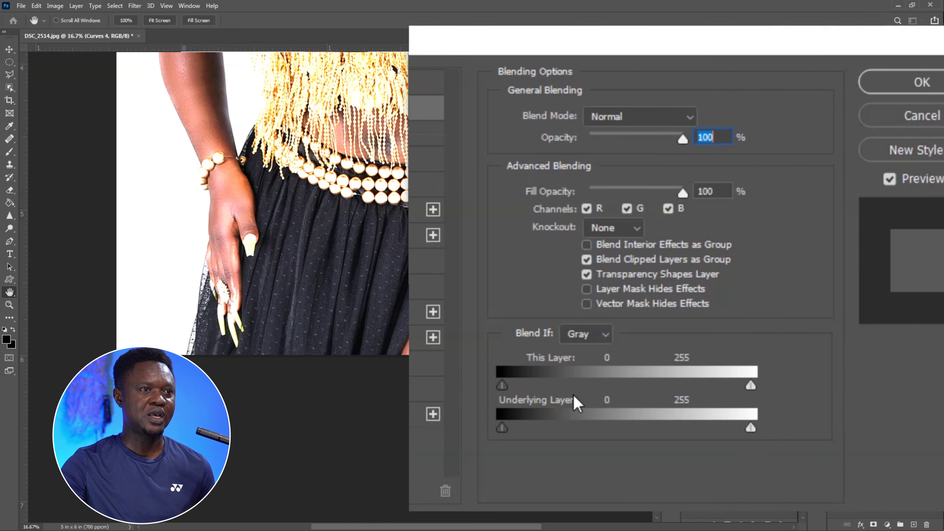
# Set the fourth Curves layer's Blend If black limit for the Underlying Layer to 19, split to 34
pyautogui.moveTo(503, 428); pyautogui.dragTo(522, 430)
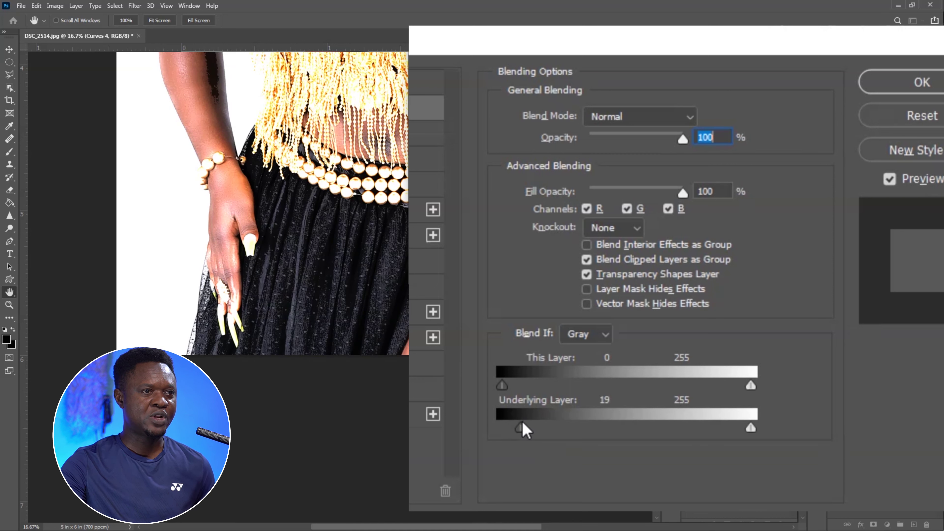
pyautogui.moveTo(521, 428); pyautogui.dragTo(539, 437)
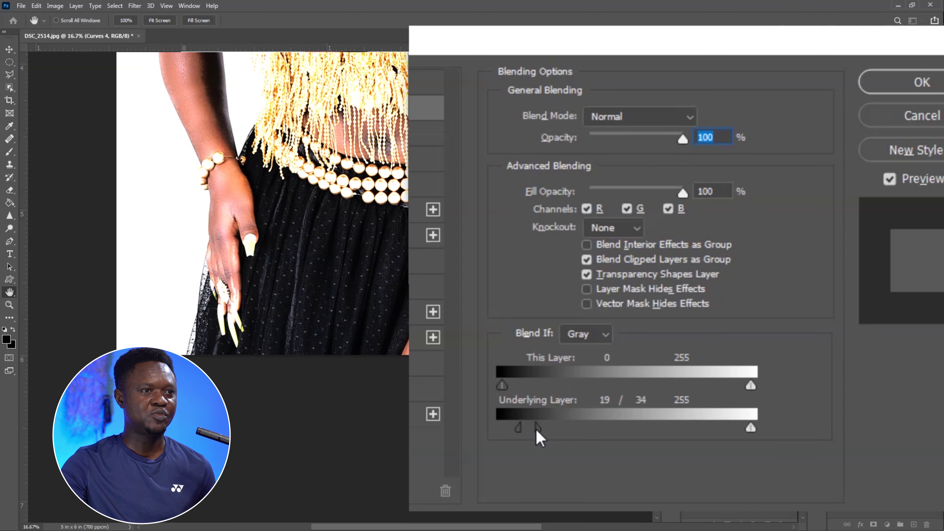
pyautogui.click(920, 87)
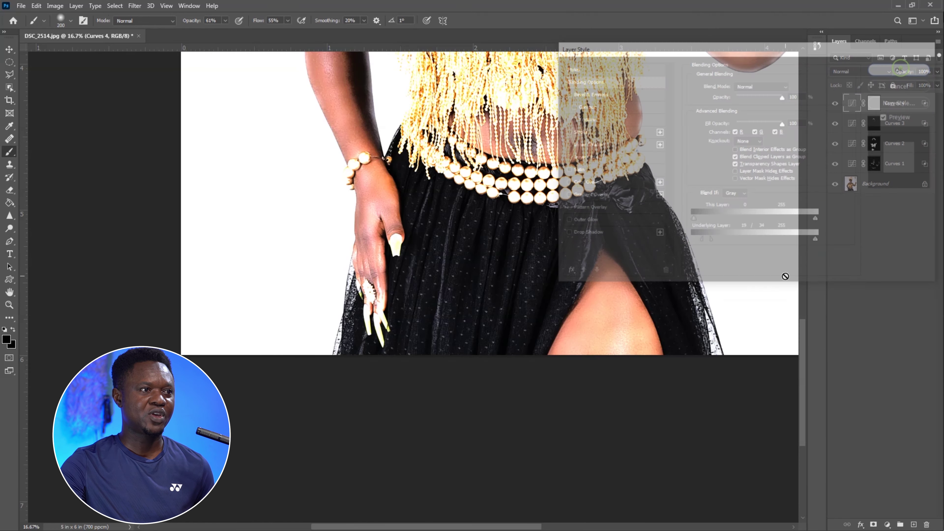
# Invert the fourth Curves layer's mask to black with white as the painting colour
pyautogui.click(874, 105)
pyautogui.press('x')
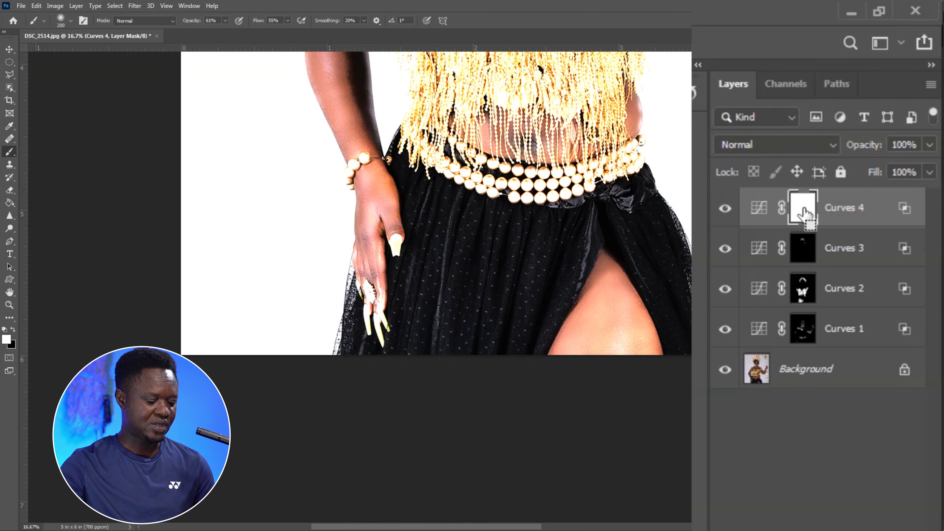
pyautogui.hotkey('ctrl', 'i')
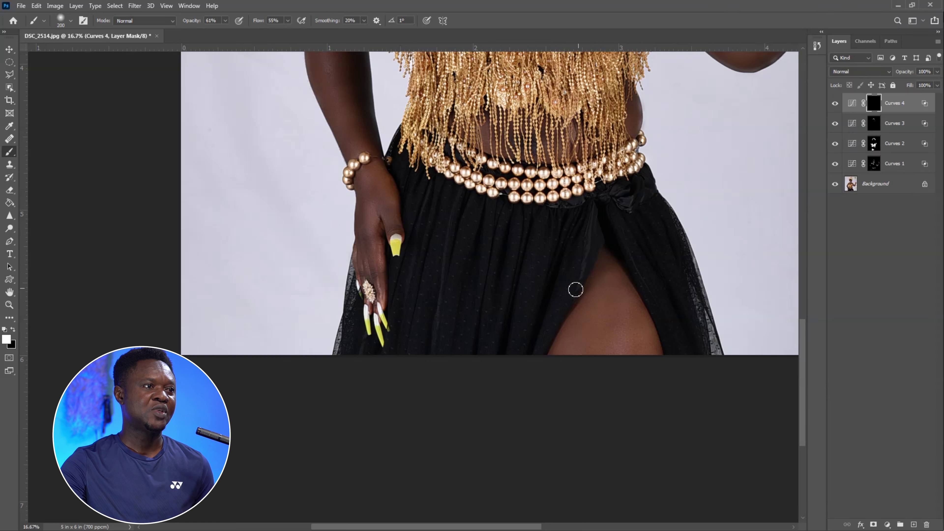
# Enlarge the brush to 500 and paint white on the fourth Curves layer's mask over the black skirt
pyautogui.press(']')
pyautogui.press(']')
pyautogui.press(']')
pyautogui.press(']')
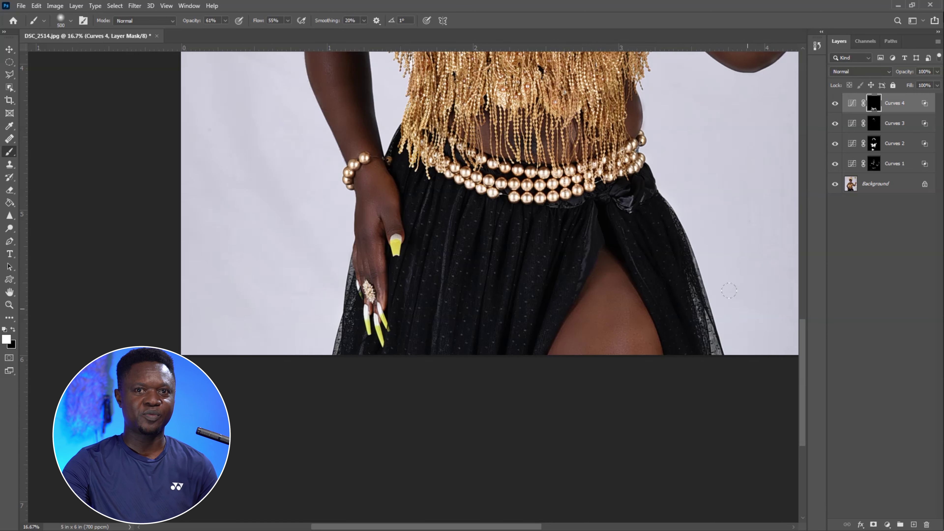
pyautogui.moveTo(553, 237); pyautogui.dragTo(568, 227)
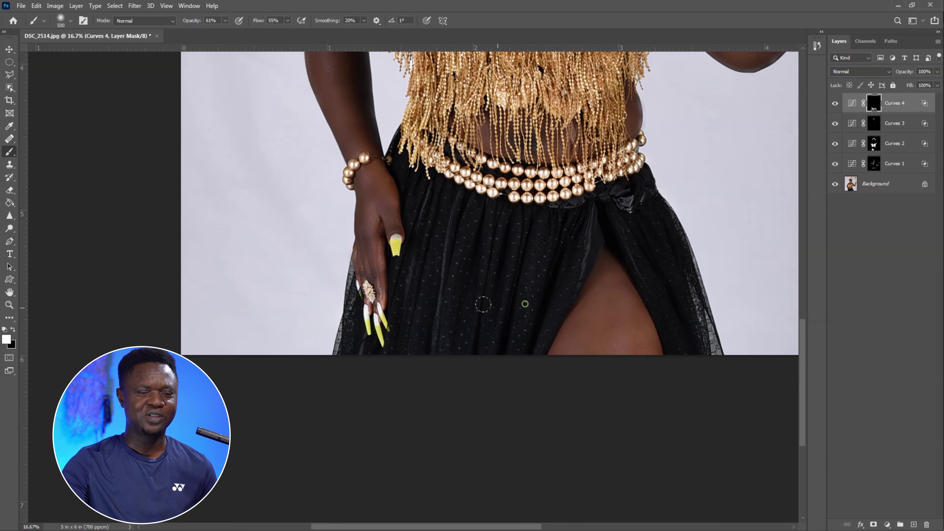
# Examine the highlights on the whole photo, then close up on the neck, face and lips
pyautogui.hotkey('ctrl', '-')
pyautogui.hotkey('ctrl', '-')
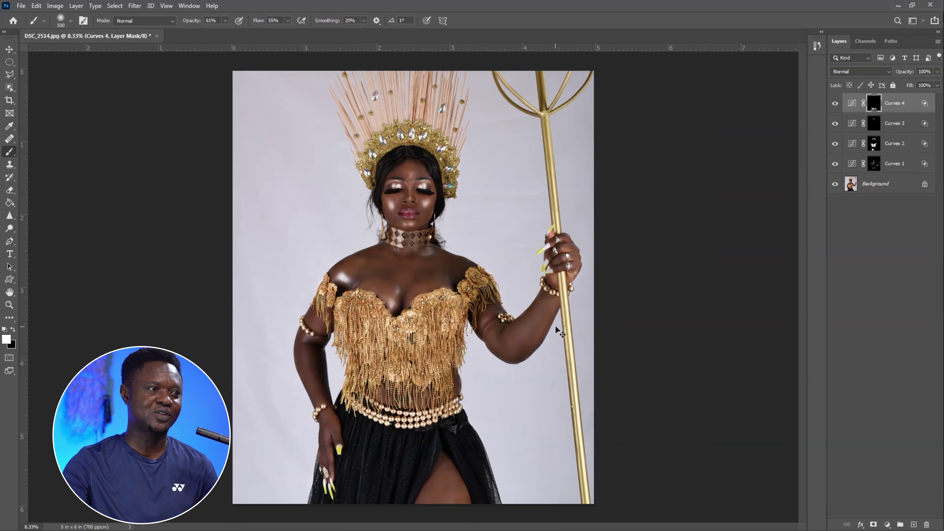
pyautogui.hotkey('ctrl', '-')
pyautogui.hotkey('ctrl', '+')
pyautogui.hotkey('ctrl', '+')
pyautogui.hotkey('ctrl', '+')
pyautogui.hotkey('ctrl', '+')
pyautogui.hotkey('ctrl', '+')
pyautogui.moveTo(390, 253); pyautogui.dragTo(463, 375)
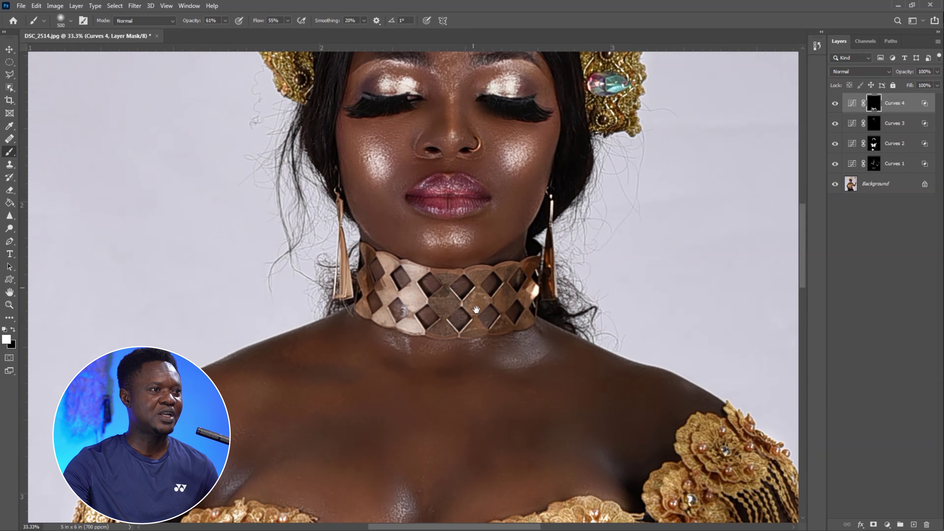
pyautogui.scroll(5, 476, 310)
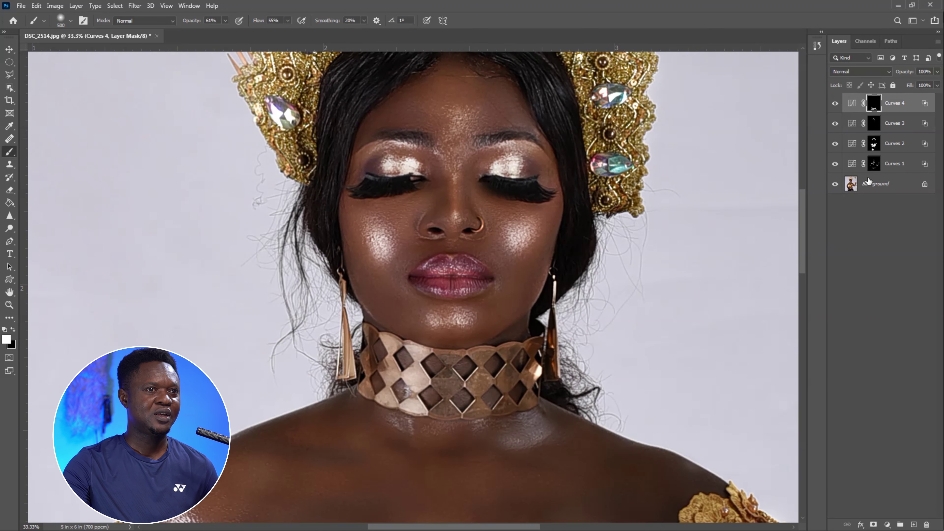
pyautogui.hotkey('ctrl', '+')
pyautogui.hotkey('ctrl', '+')
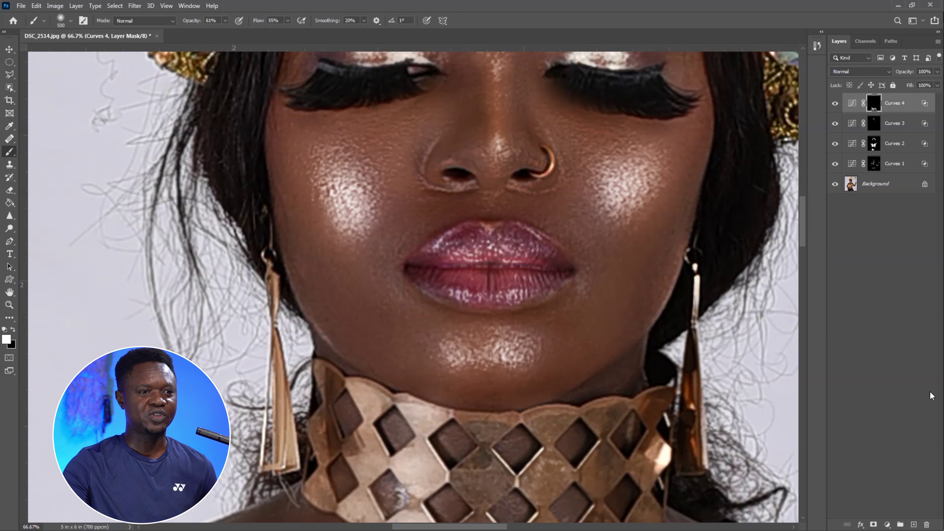
# Add a fifth Curves adjustment layer and brighten it by moving the RGB white point inward to well below the middle
pyautogui.click(887, 524)
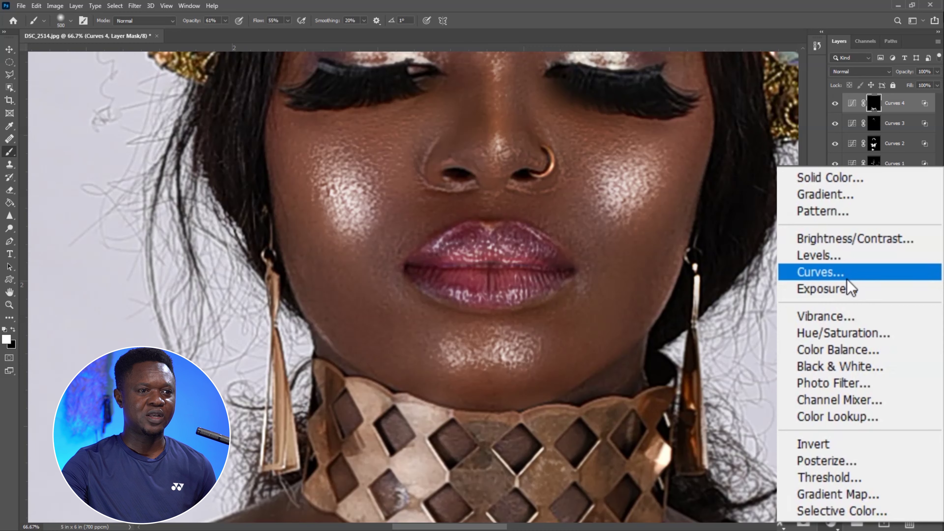
pyautogui.click(833, 271)
pyautogui.moveTo(799, 427); pyautogui.dragTo(676, 427)
pyautogui.click(826, 92)
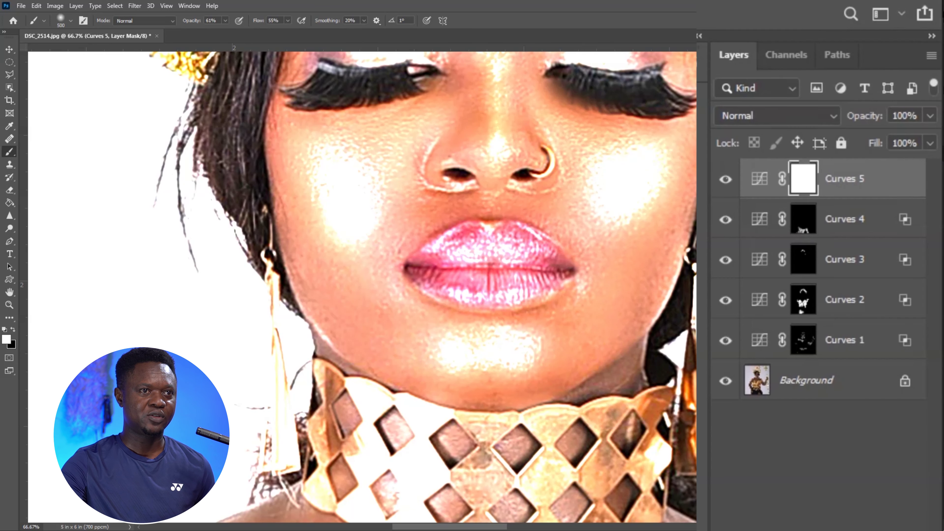
# Set the fifth Curves layer's Blend If black limit for the Underlying Layer to 85, split to 140
pyautogui.doubleClick(887, 186)
pyautogui.moveTo(496, 416); pyautogui.dragTo(580, 421)
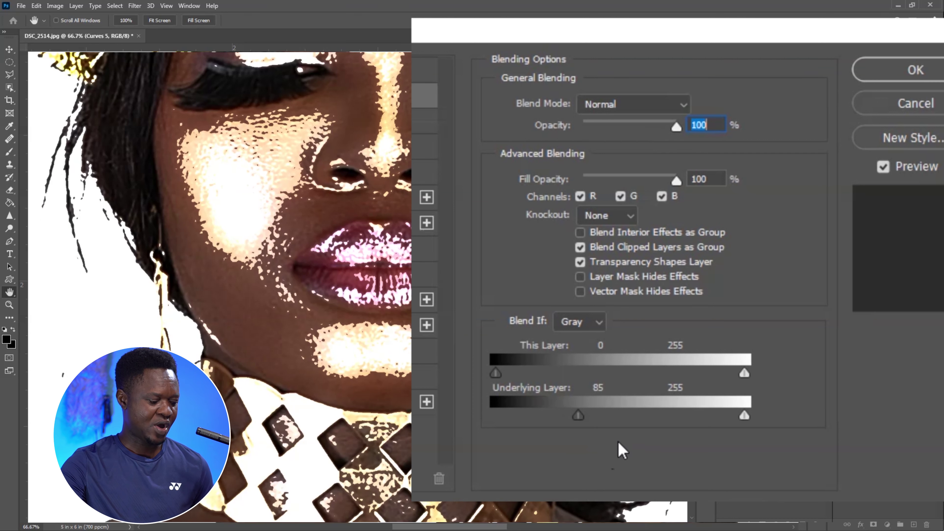
pyautogui.press('alt')
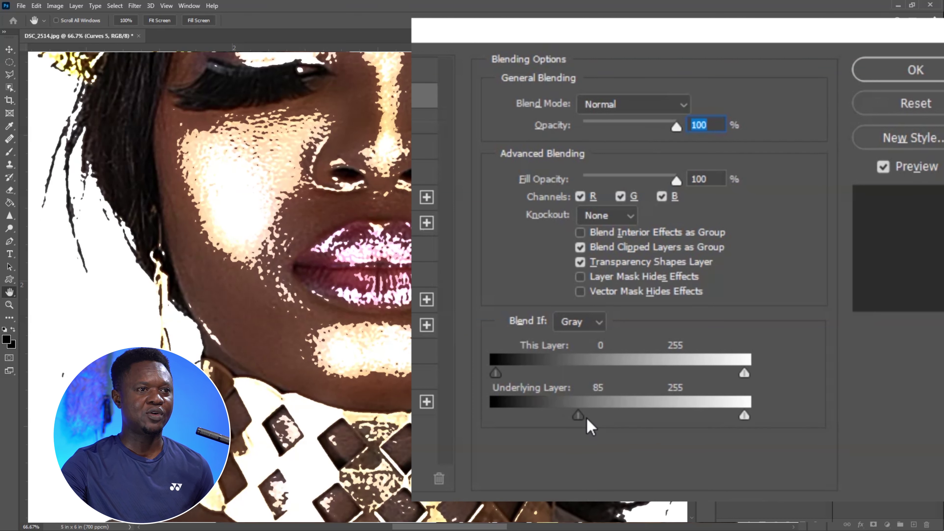
pyautogui.moveTo(583, 418); pyautogui.dragTo(635, 417)
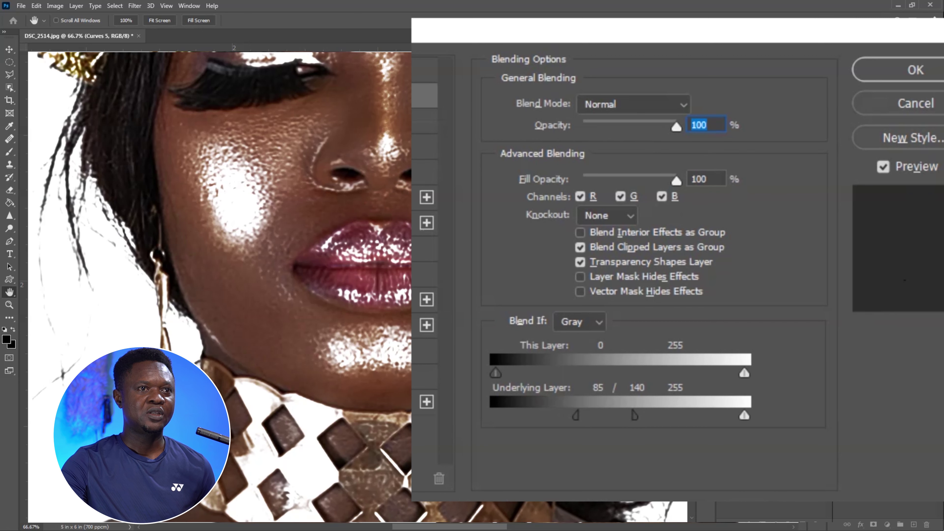
pyautogui.click(921, 70)
# Invert the fifth Curves layer's mask to black and paint white over the tip and bridge of the nose with a smaller brush
pyautogui.click(876, 105)
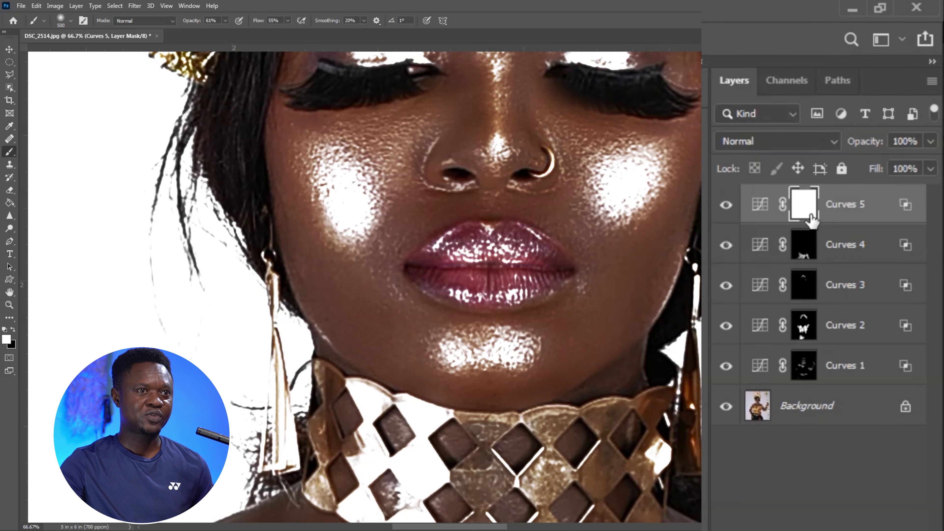
pyautogui.hotkey('ctrl', 'i')
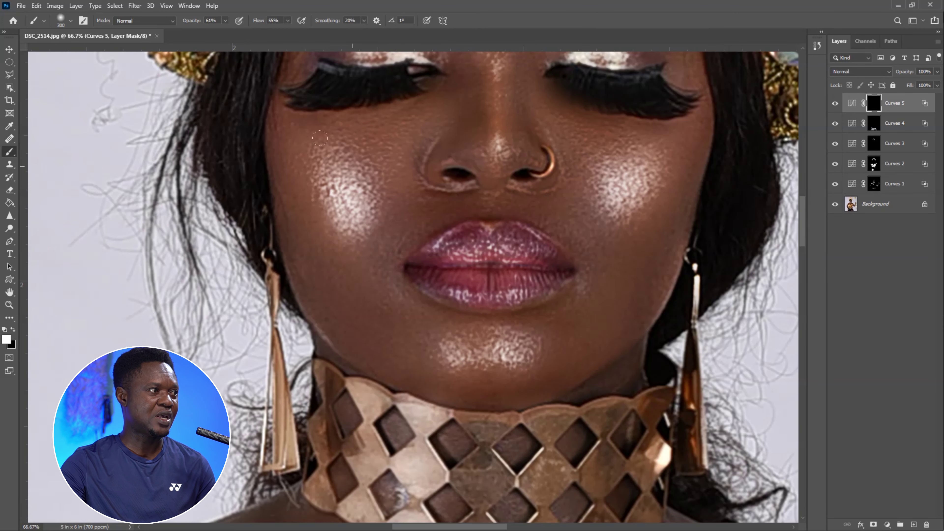
pyautogui.moveTo(473, 183)
pyautogui.mouseDown()
pyautogui.moveTo(430, 188)
pyautogui.moveTo(452, 182)
pyautogui.moveTo(446, 190)
pyautogui.moveTo(427, 170)
pyautogui.moveTo(447, 190)
pyautogui.moveTo(537, 190)
pyautogui.moveTo(555, 182)
pyautogui.moveTo(517, 184)
pyautogui.moveTo(558, 179)
pyautogui.moveTo(480, 187)
pyautogui.moveTo(510, 186)
pyautogui.moveTo(500, 186)
pyautogui.moveTo(501, 154)
pyautogui.moveTo(503, 166)
pyautogui.moveTo(530, 167)
pyautogui.moveTo(505, 153)
pyautogui.mouseUp()
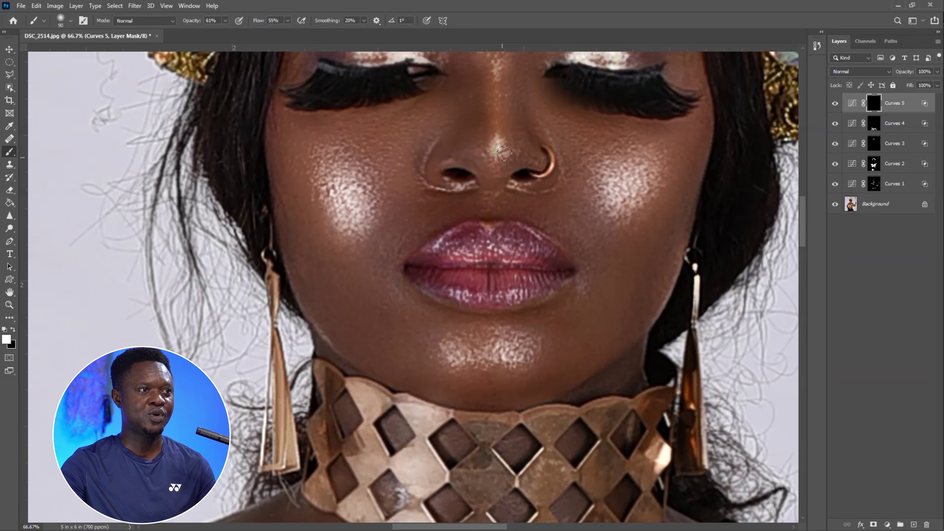
pyautogui.moveTo(493, 96); pyautogui.dragTo(491, 82)
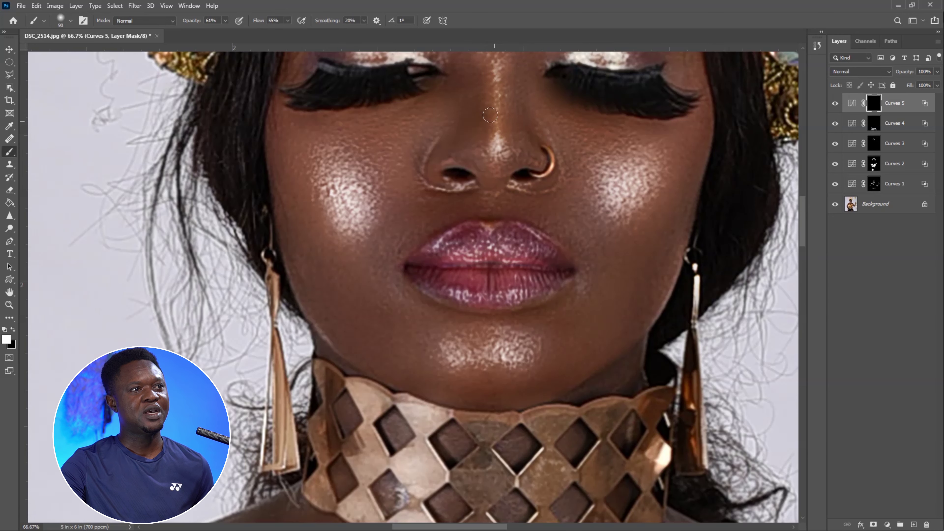
# Examine the nose highlight against the rest of the face, both from a distance and close up
pyautogui.hotkey('ctrl', '-')
pyautogui.hotkey('ctrl', '-')
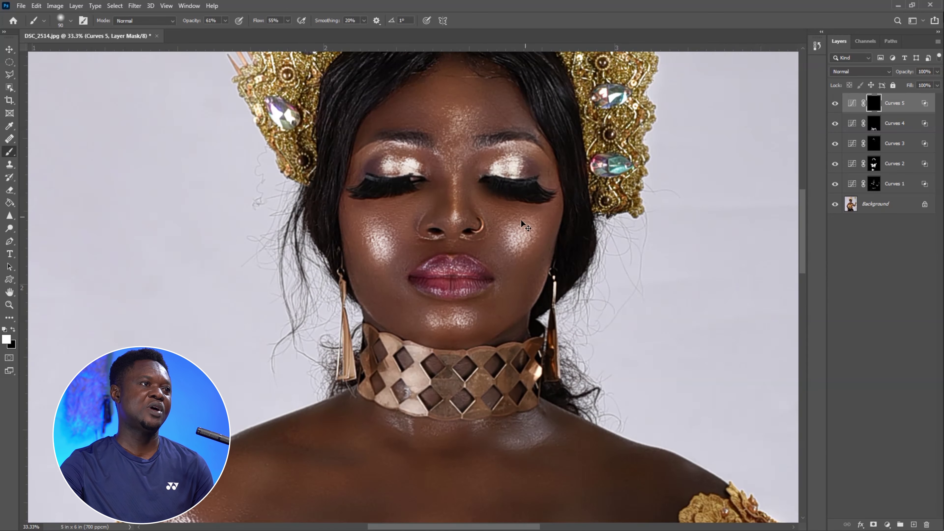
pyautogui.hotkey('ctrl', '-')
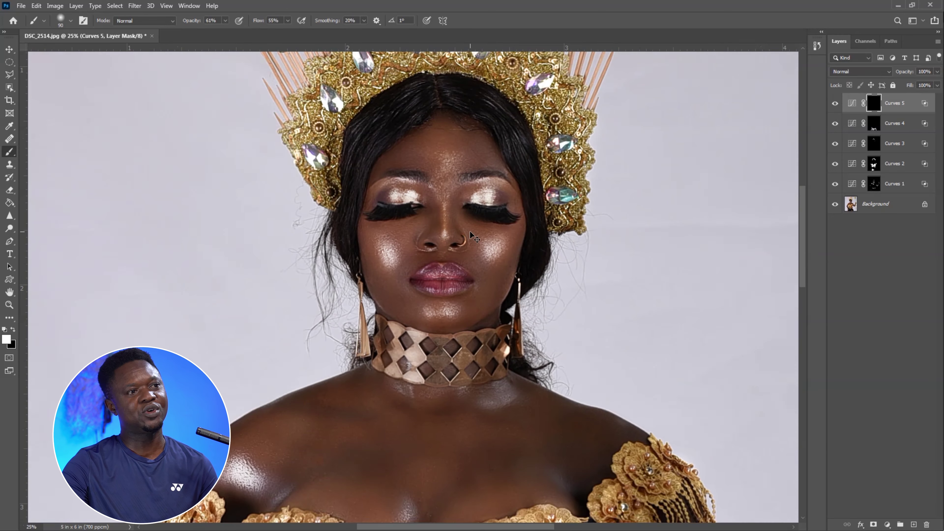
pyautogui.hotkey('ctrl', '+')
pyautogui.hotkey('ctrl', '+')
pyautogui.hotkey('ctrl', '+')
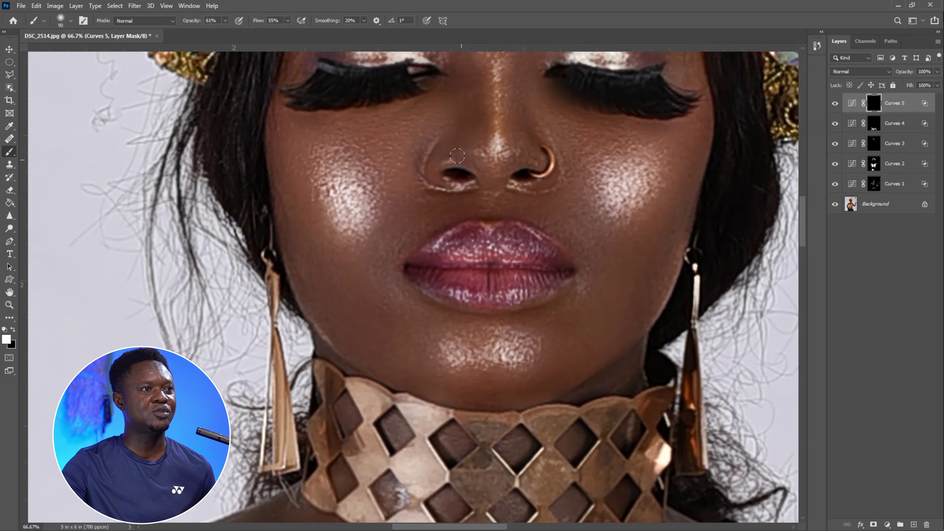
pyautogui.hotkey('ctrl', '-')
pyautogui.hotkey('ctrl', '-')
pyautogui.hotkey('ctrl', '-')
pyautogui.hotkey('ctrl', '-')
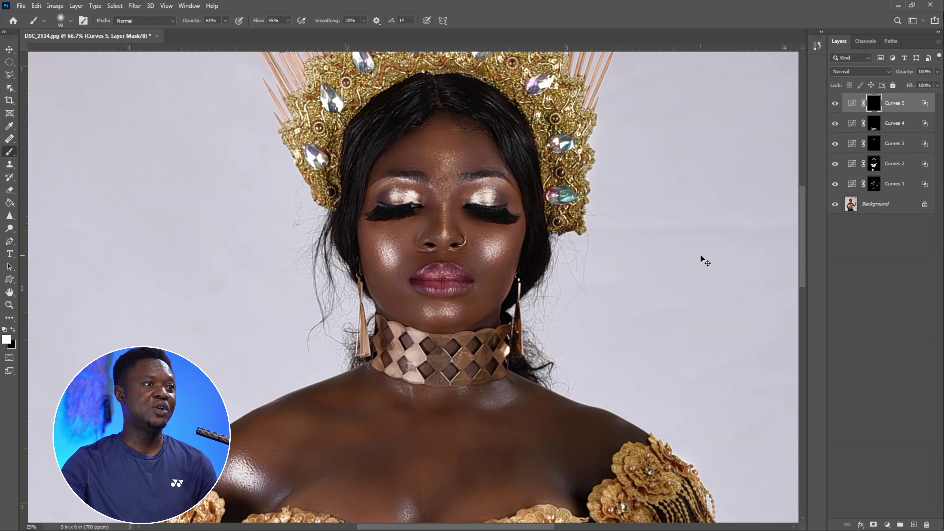
# Group all five Curves adjustment layers, from Curves 1 to Curves 5, above the Background
pyautogui.hotkey('ctrl', '-')
pyautogui.hotkey('ctrl', '-')
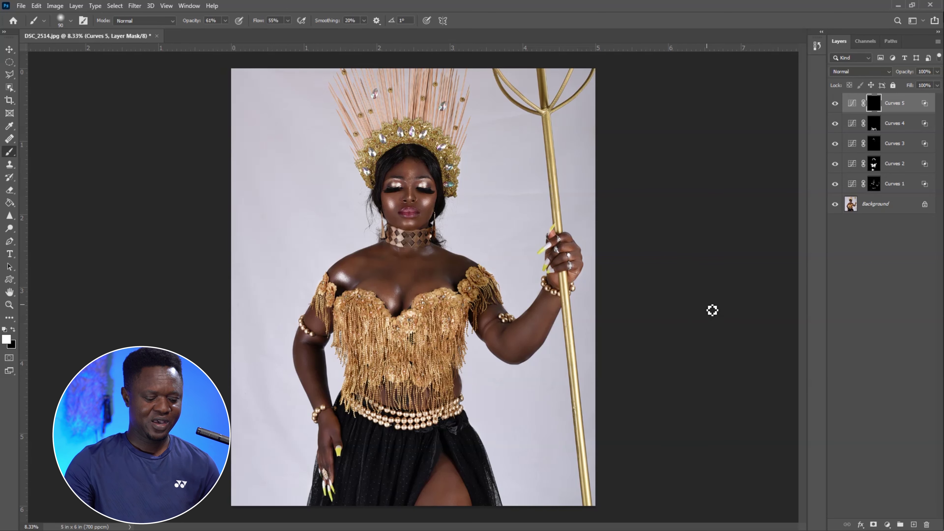
pyautogui.hotkey('ctrl', '+')
pyautogui.hotkey('ctrl', '+')
pyautogui.hotkey('ctrl', '-')
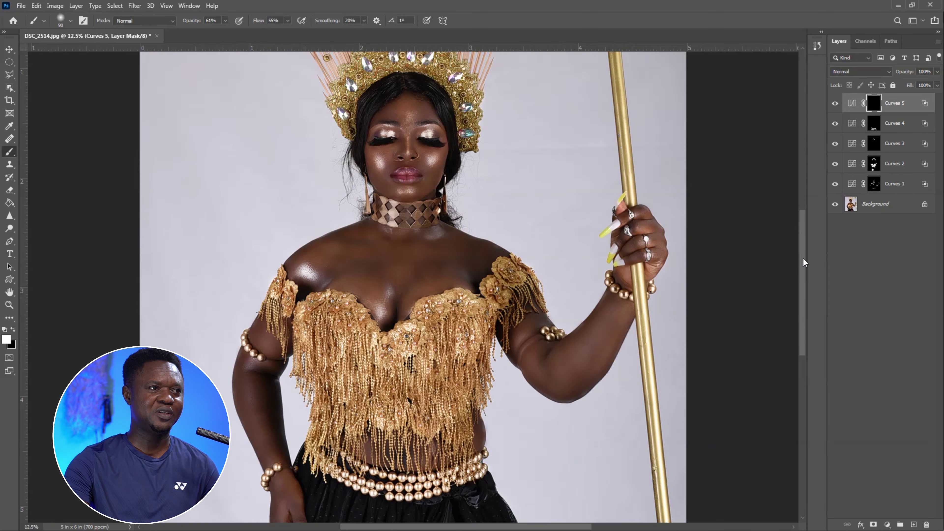
pyautogui.hotkey('ctrl', '-')
pyautogui.click(896, 102)
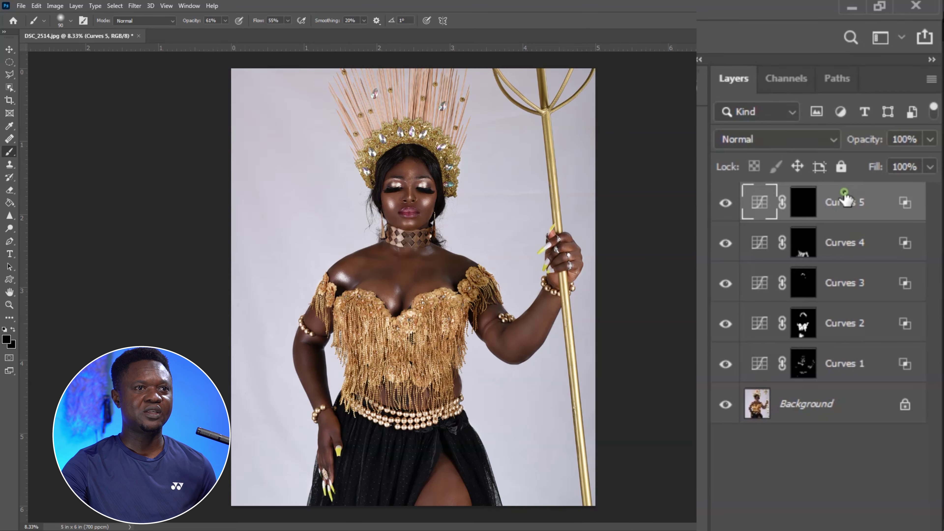
pyautogui.keyDown('shift'); pyautogui.click(833, 361); pyautogui.keyUp('shift')
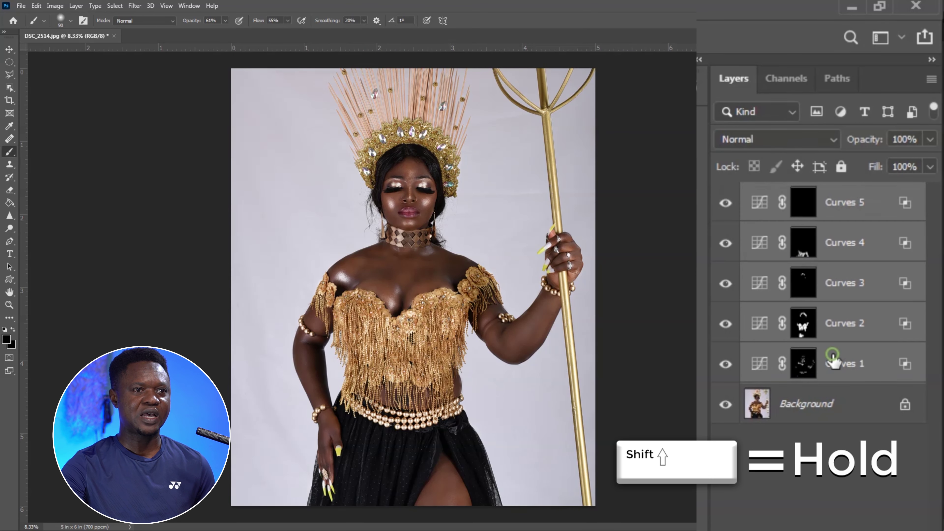
pyautogui.hotkey('ctrl', 'g')
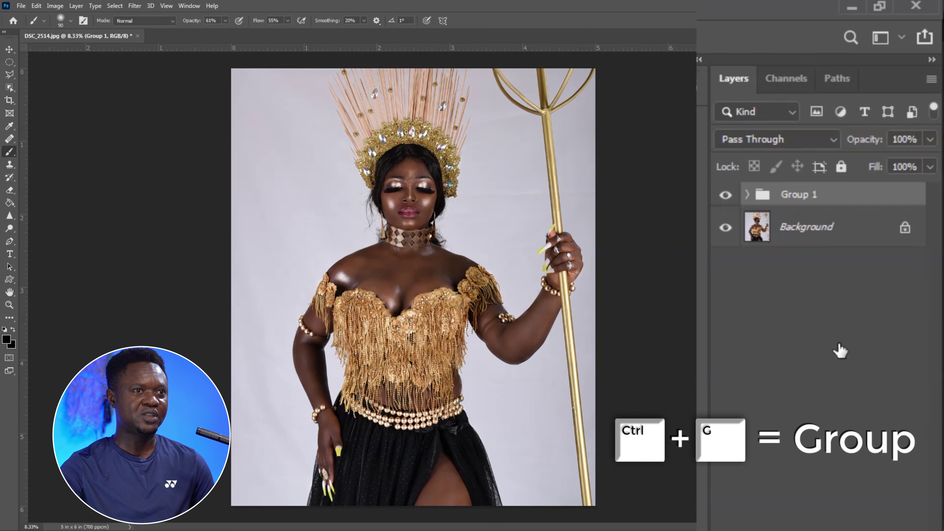
# Compare the portrait with the Curves group hidden and shown, first at full view and up close on the gold fringed outfit
pyautogui.click(726, 195)
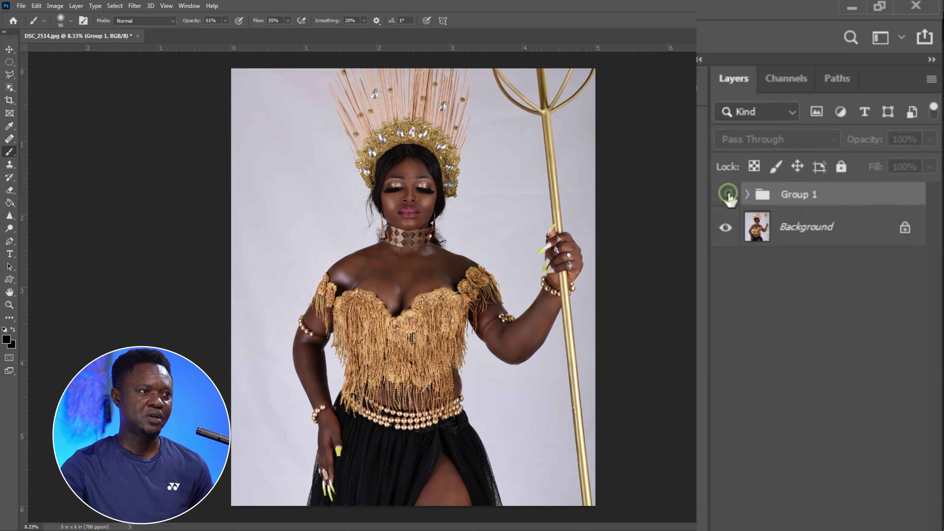
pyautogui.click(727, 195)
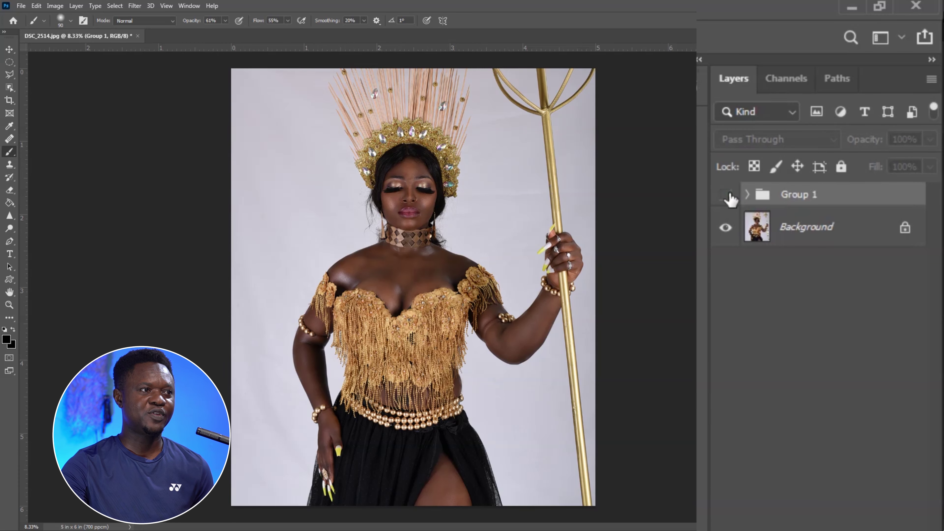
pyautogui.click(727, 194)
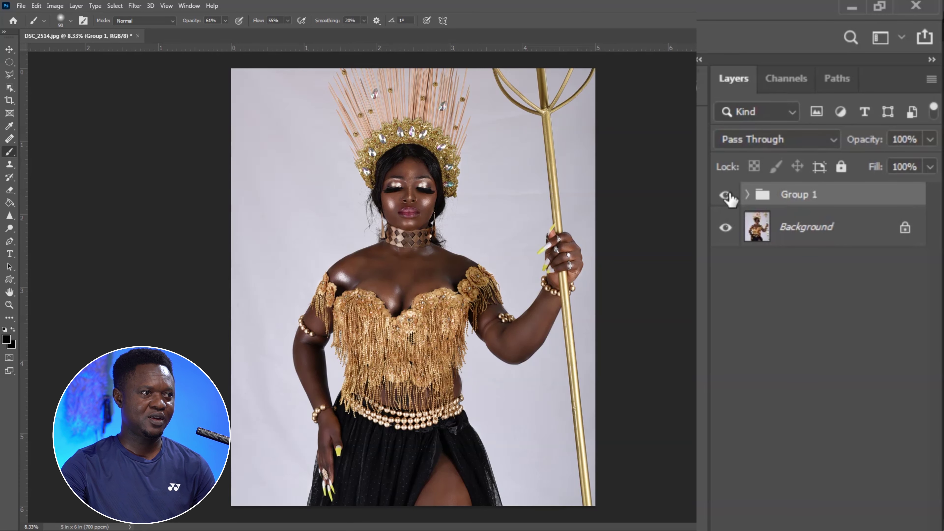
pyautogui.hotkey('ctrl', '+')
pyautogui.hotkey('ctrl', '+')
pyautogui.hotkey('ctrl', '+')
pyautogui.moveTo(509, 407); pyautogui.dragTo(528, 179)
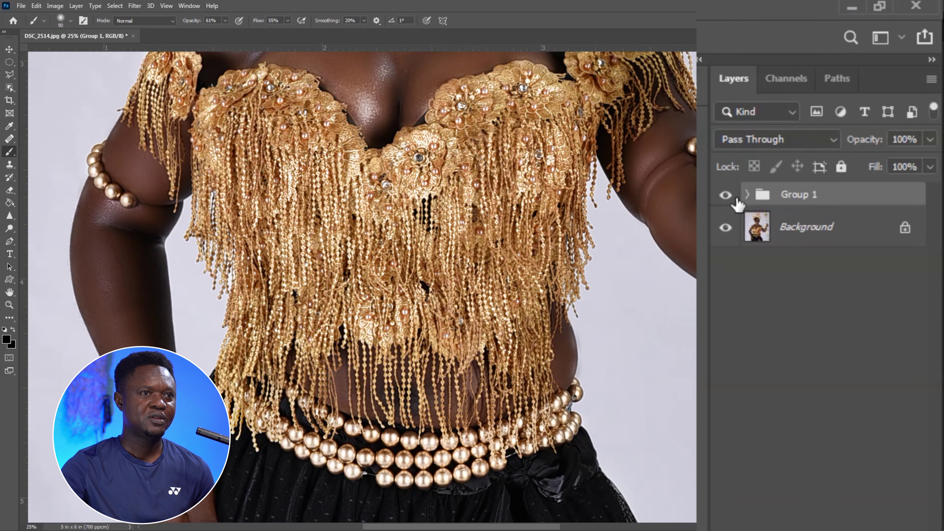
pyautogui.click(723, 195)
pyautogui.click(724, 195)
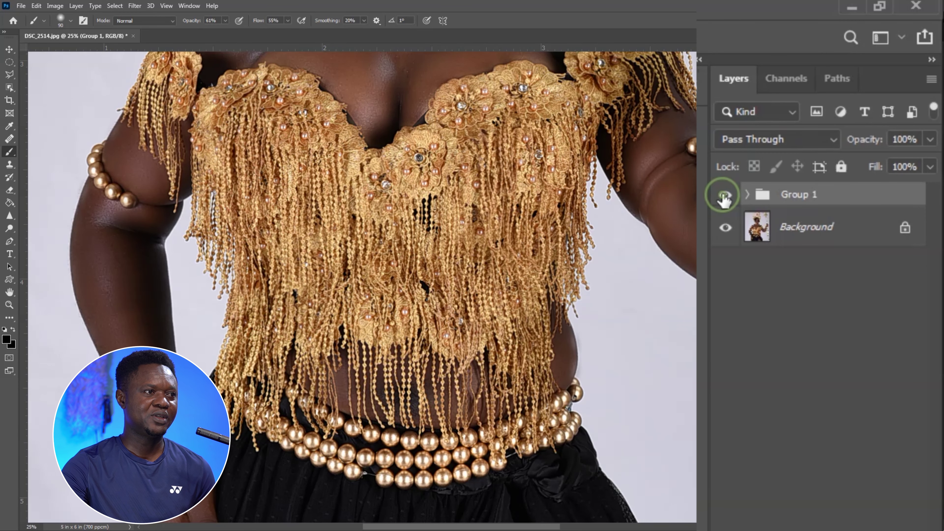
pyautogui.click(725, 196)
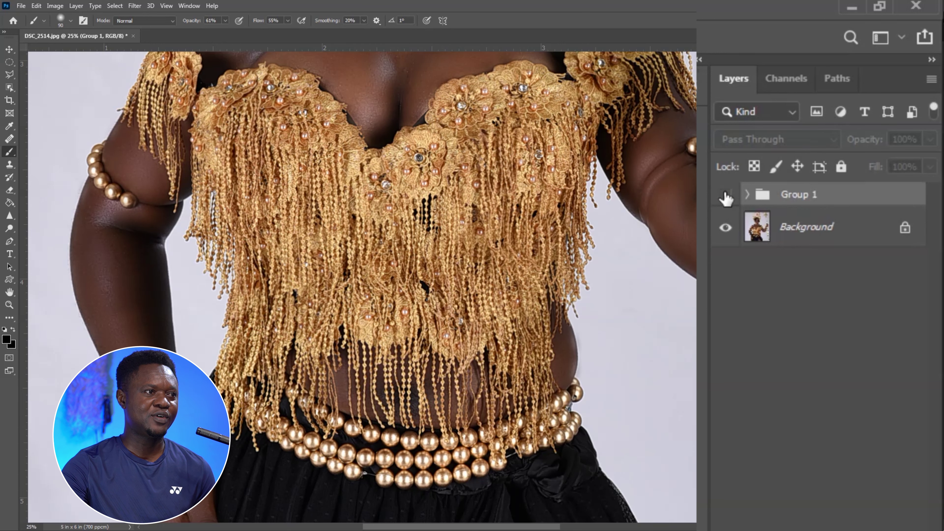
pyautogui.click(724, 196)
# Compare the highlights on the face and shoulders with the Curves group switched off and on
pyautogui.moveTo(574, 278); pyautogui.dragTo(539, 402)
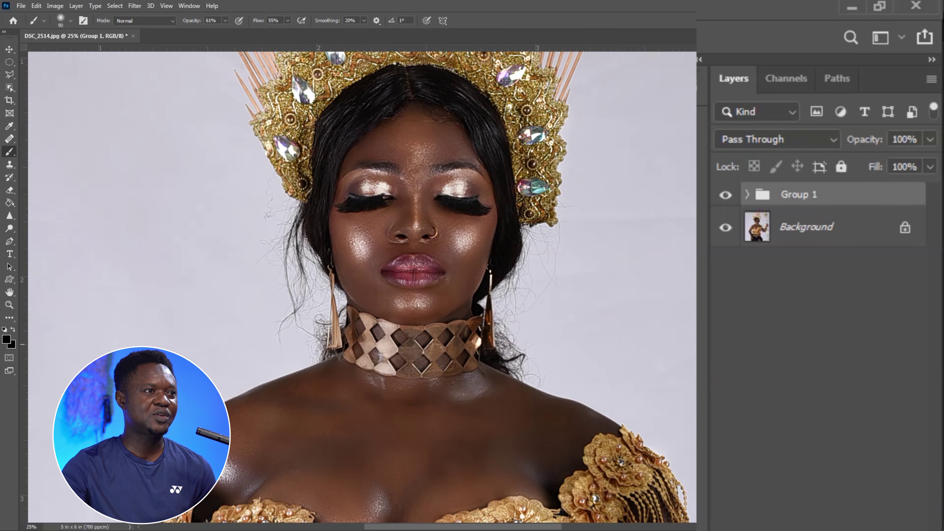
pyautogui.click(725, 194)
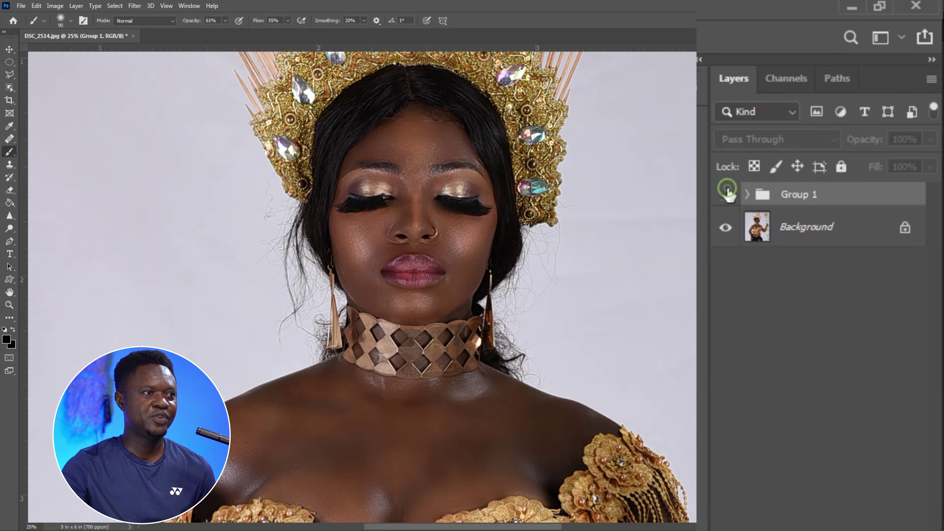
pyautogui.click(726, 194)
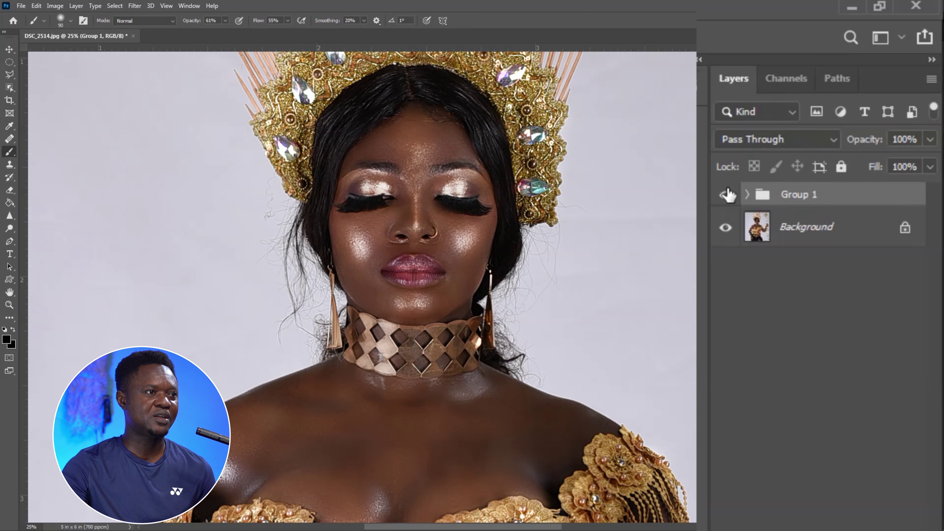
pyautogui.click(725, 194)
pyautogui.click(725, 194)
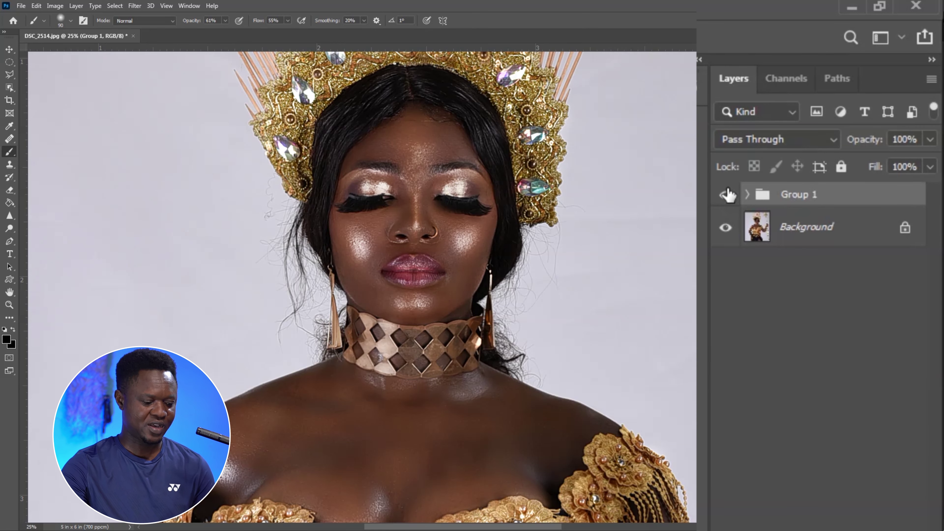
# Lower the Curves group's opacity to 62% and expand the group to list its layers
pyautogui.hotkey('ctrl', '-')
pyautogui.hotkey('ctrl', '-')
pyautogui.hotkey('ctrl', '-')
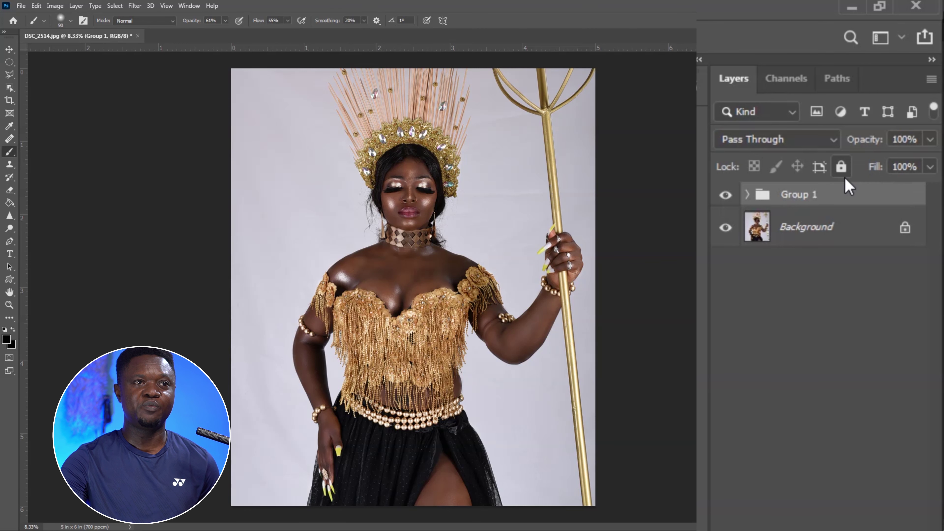
pyautogui.moveTo(861, 145); pyautogui.dragTo(823, 144)
pyautogui.click(747, 194)
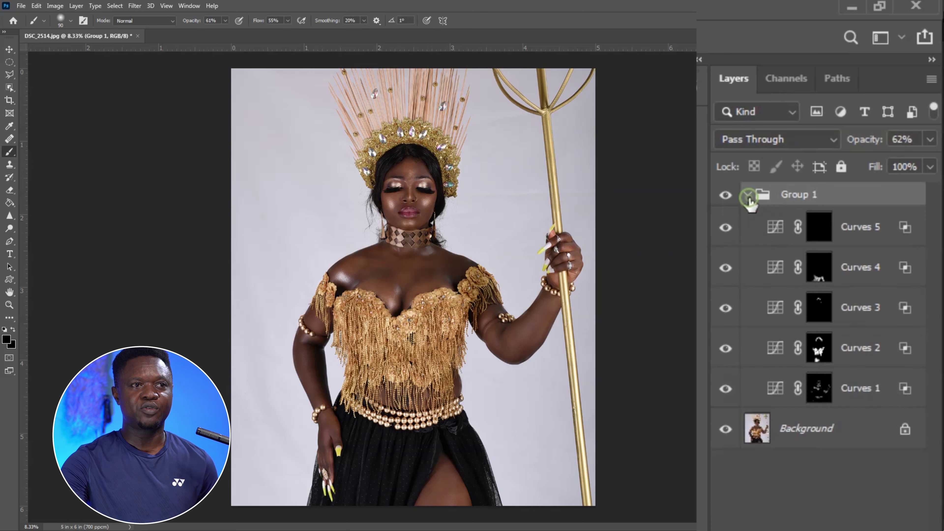